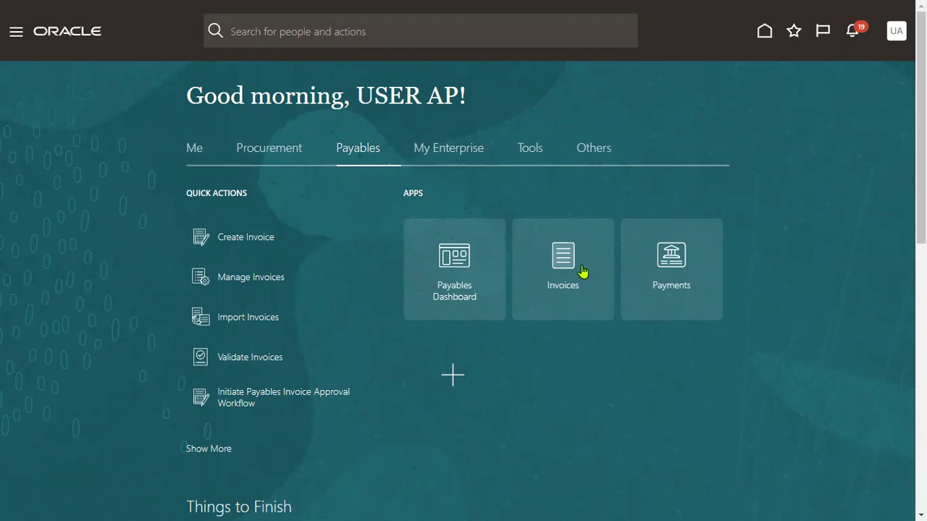
# Step: Open the Invoices work area and list recent invoices, showing Advanced Corp's 1,000.00 USD invoice Q1Q1
pyautogui.click(578, 268)
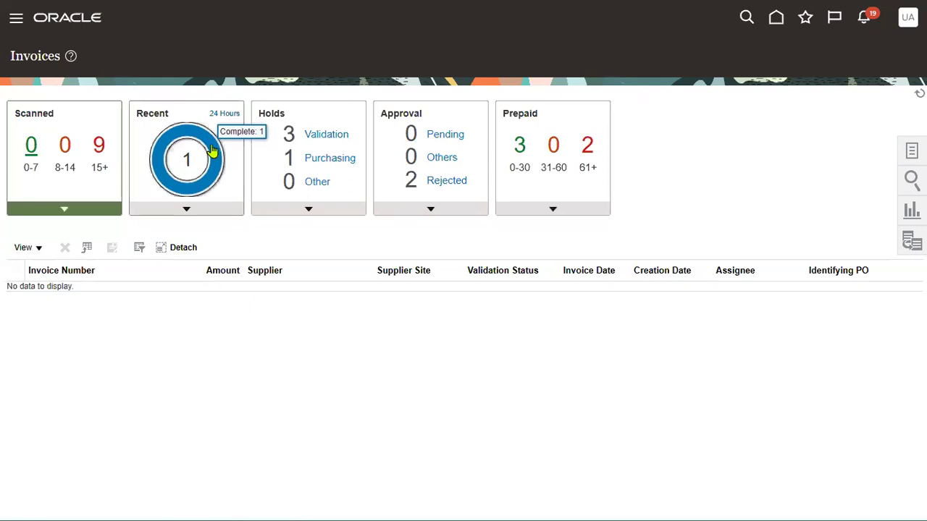
pyautogui.click(212, 150)
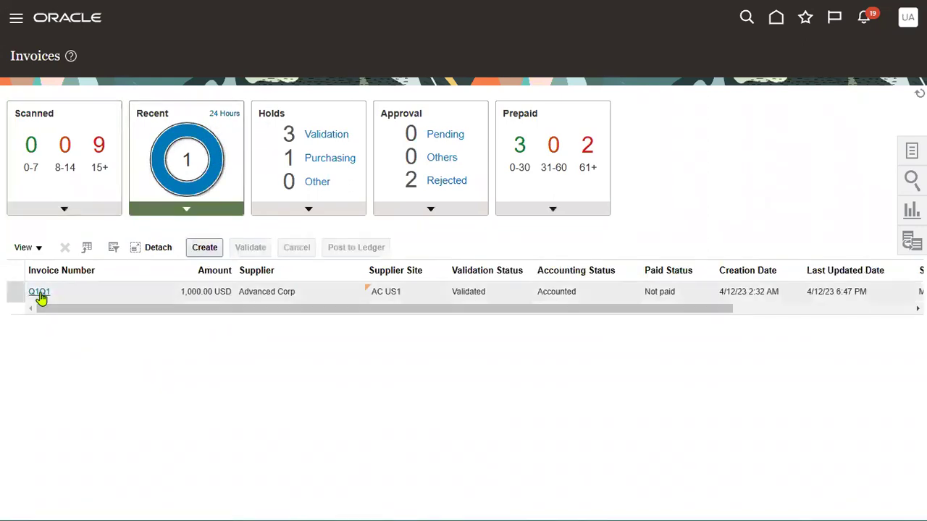
pyautogui.click(41, 295)
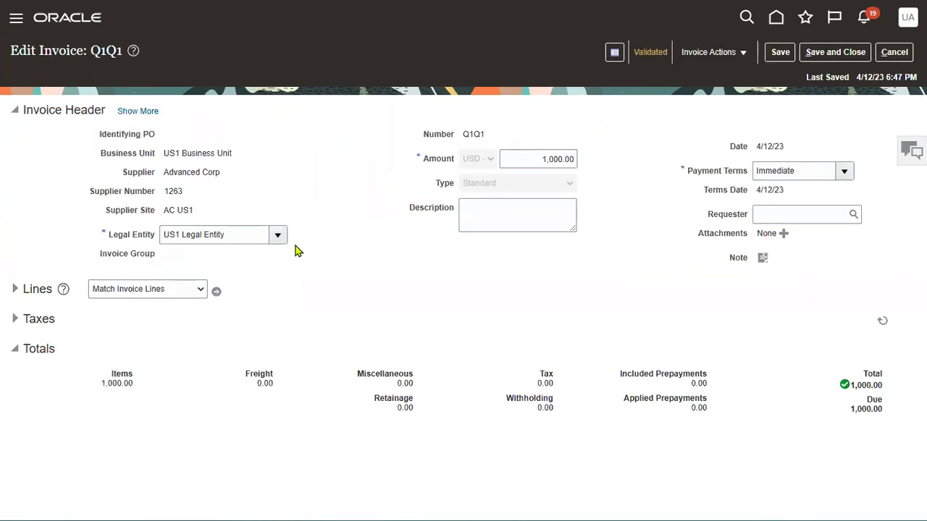
pyautogui.click(15, 319)
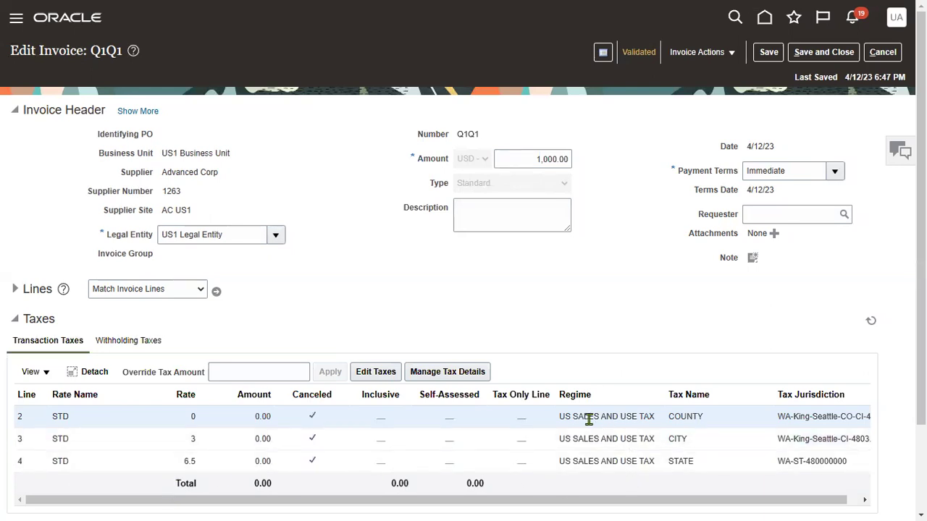
pyautogui.moveTo(558, 416); pyautogui.dragTo(658, 418)
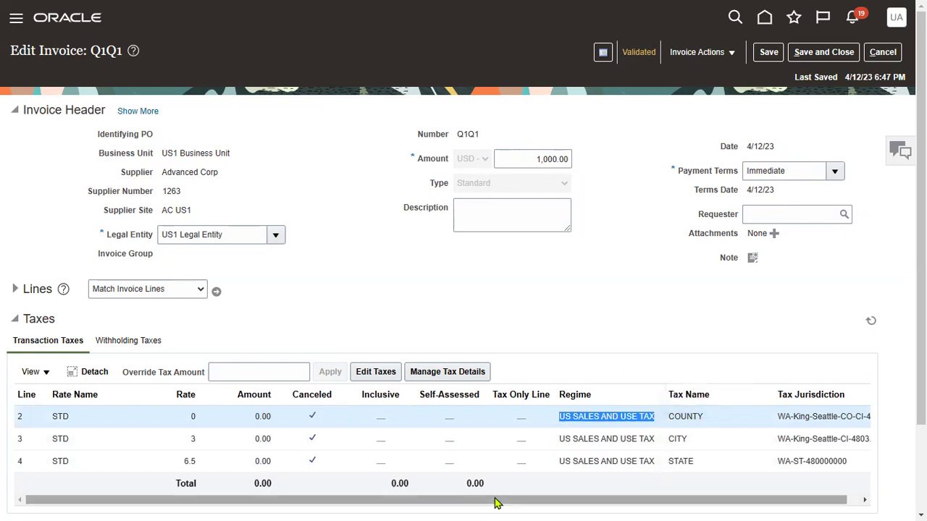
pyautogui.moveTo(497, 503); pyautogui.dragTo(597, 505)
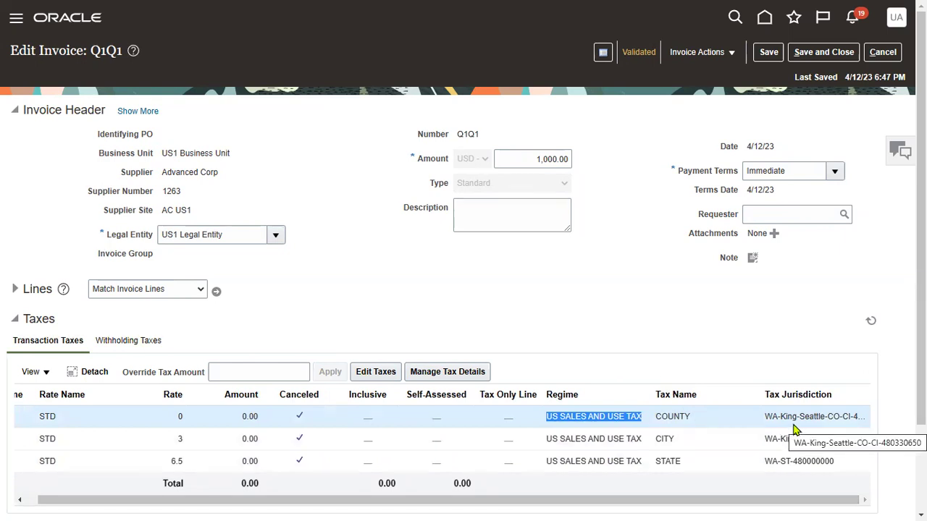
pyautogui.moveTo(738, 499); pyautogui.dragTo(572, 505)
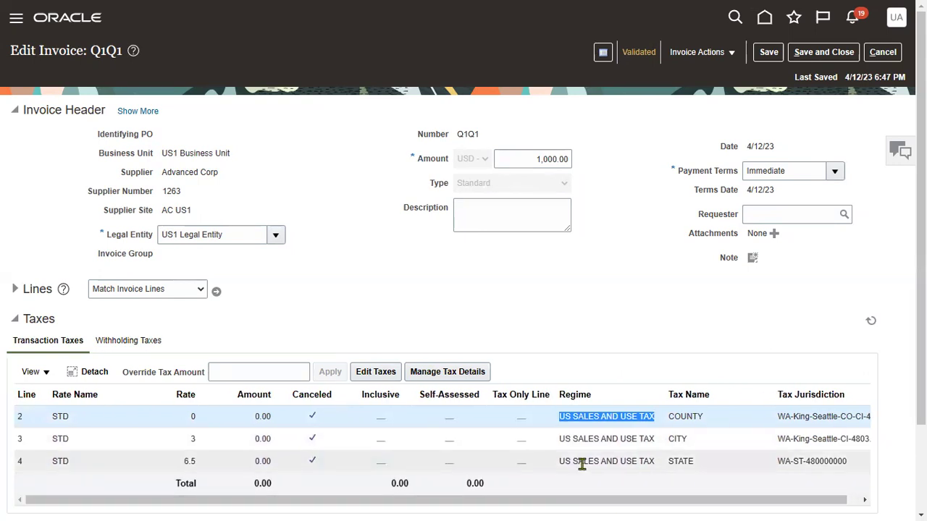
pyautogui.rightClick(620, 417)
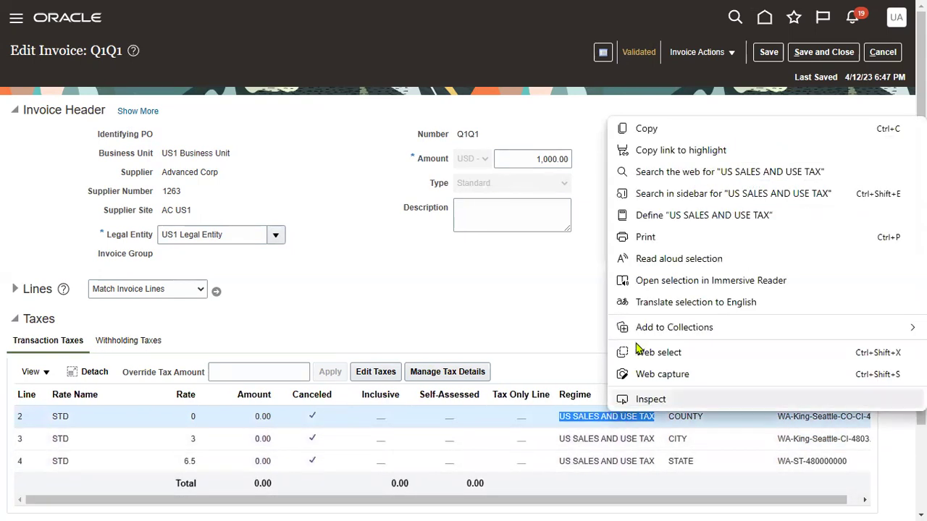
pyautogui.click(623, 129)
pyautogui.click(615, 285)
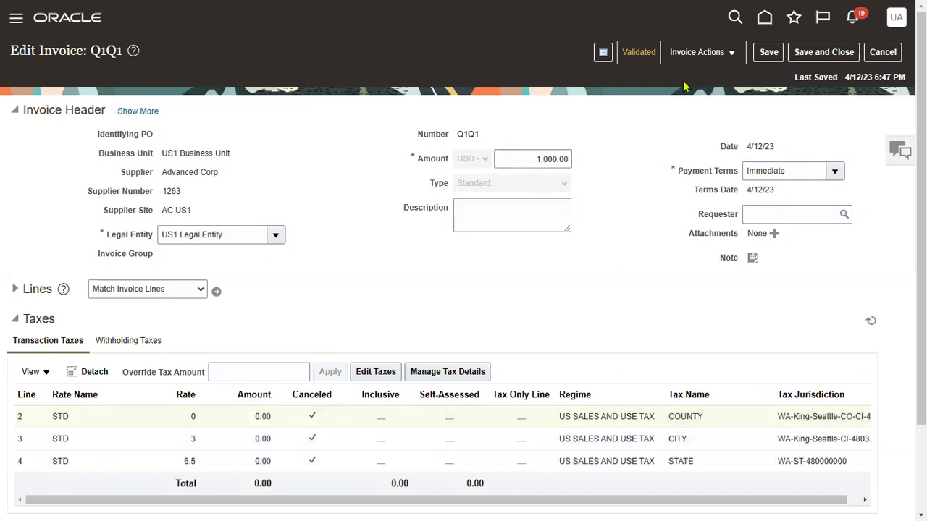
pyautogui.click(819, 52)
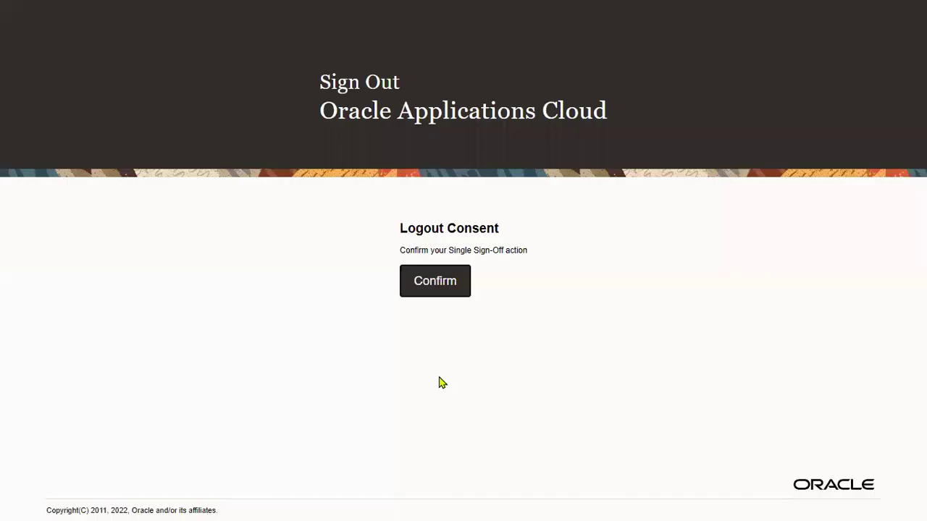
# Step: Confirm the sign-out and sign back in with another saved user's credentials
pyautogui.click(447, 284)
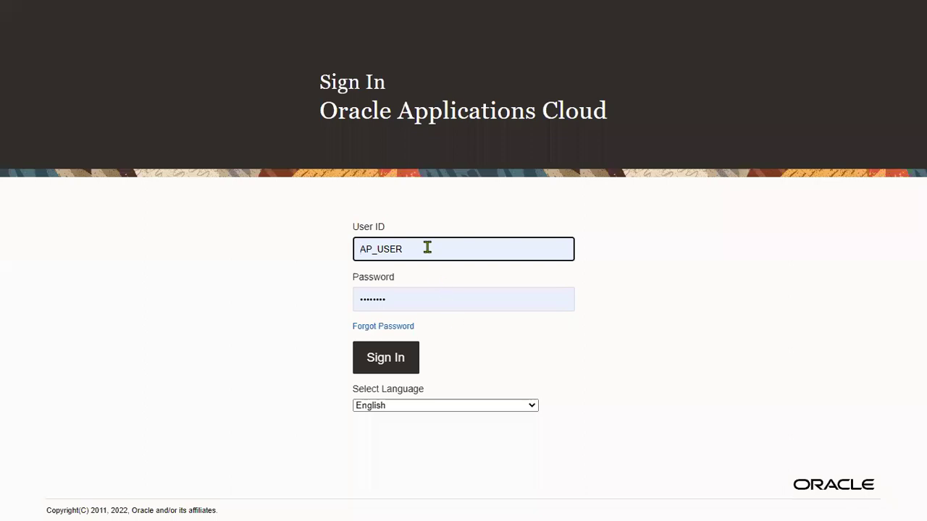
pyautogui.doubleClick(426, 247)
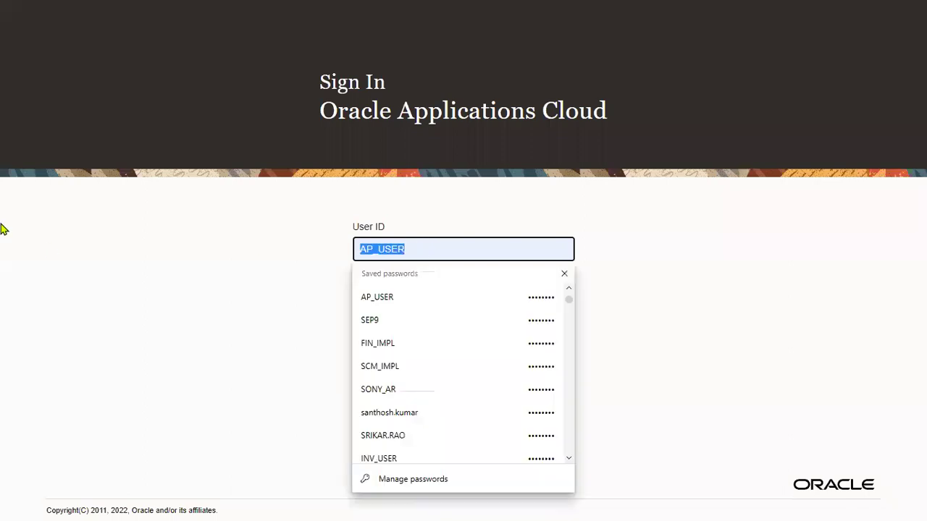
pyautogui.write('mar')
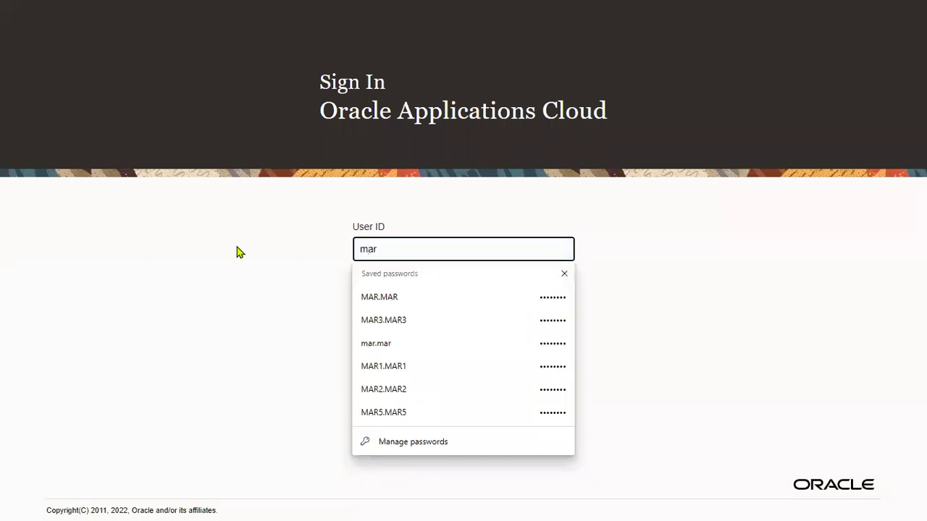
pyautogui.click(403, 304)
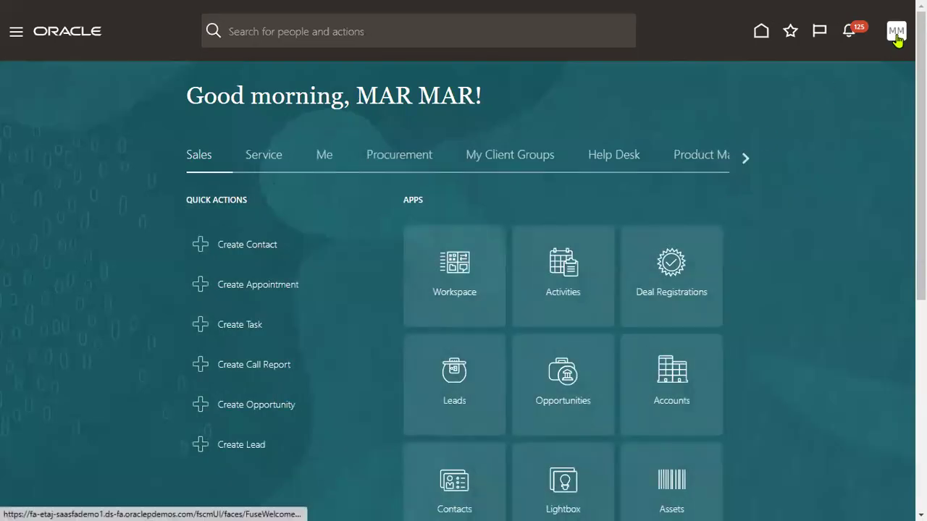
# Step: Go to Setup and Maintenance and switch the setup offering to Financials
pyautogui.click(896, 35)
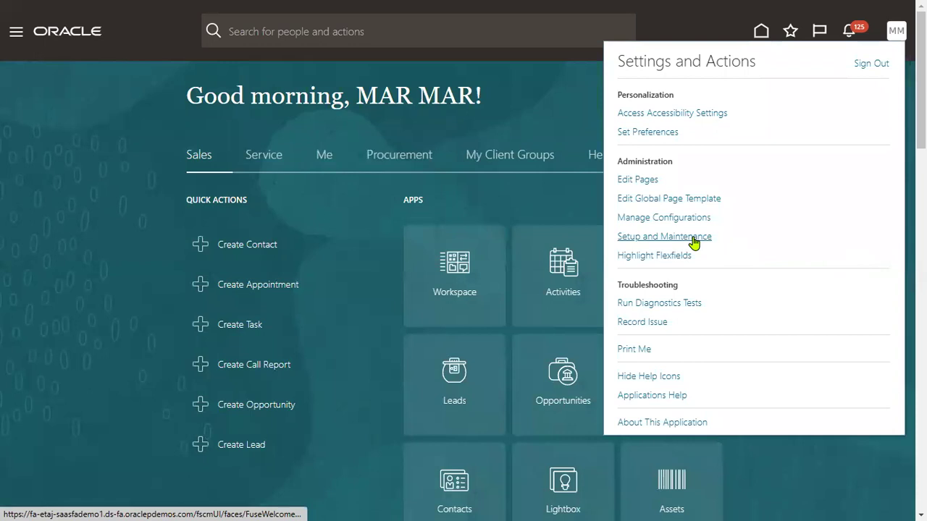
pyautogui.click(692, 237)
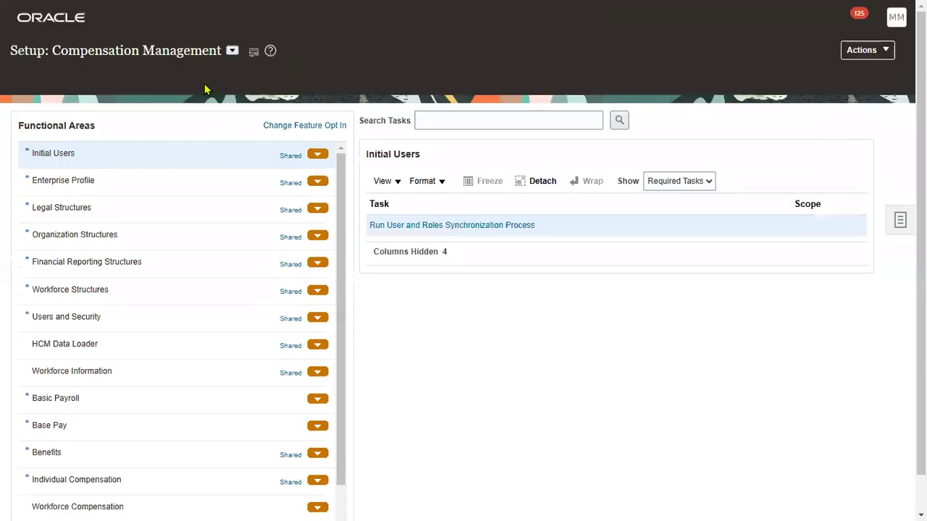
pyautogui.click(232, 50)
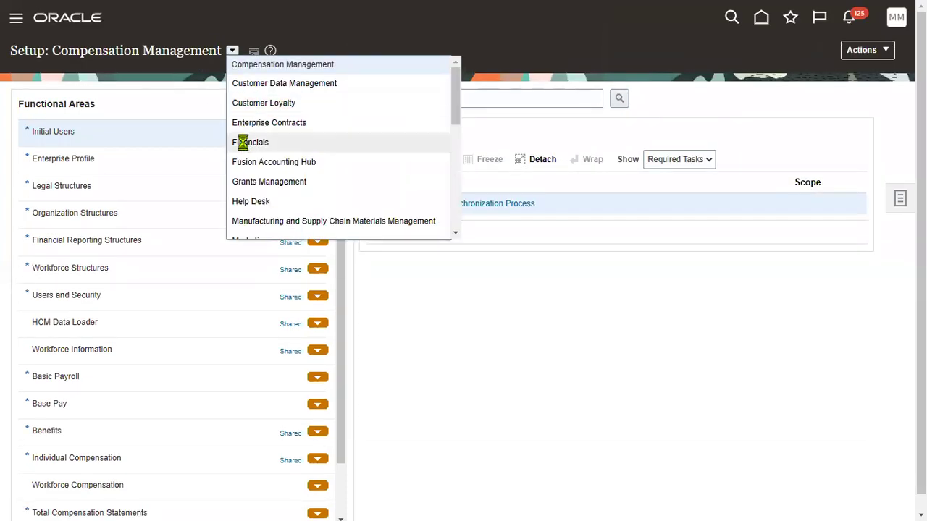
pyautogui.click(243, 143)
# Step: Search the setup tasks for 'manage tax' and browse the results
pyautogui.click(518, 112)
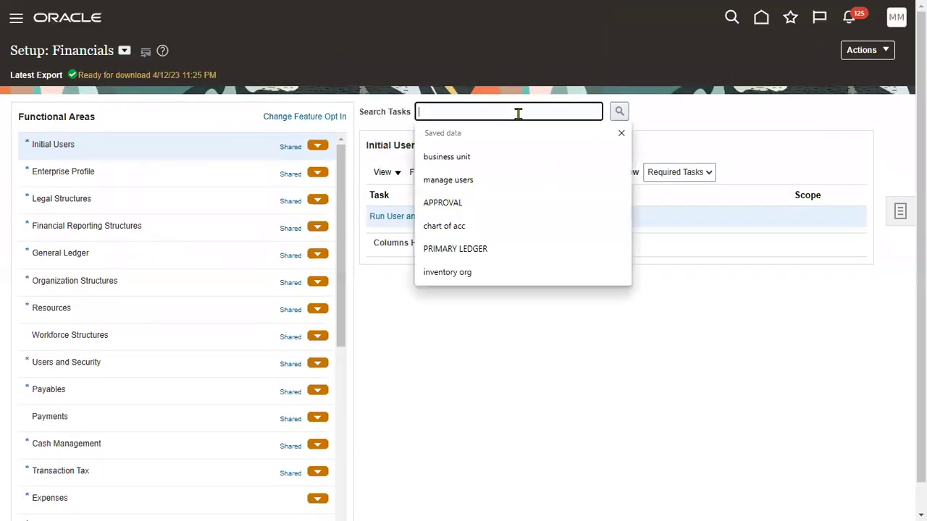
pyautogui.write('manage')
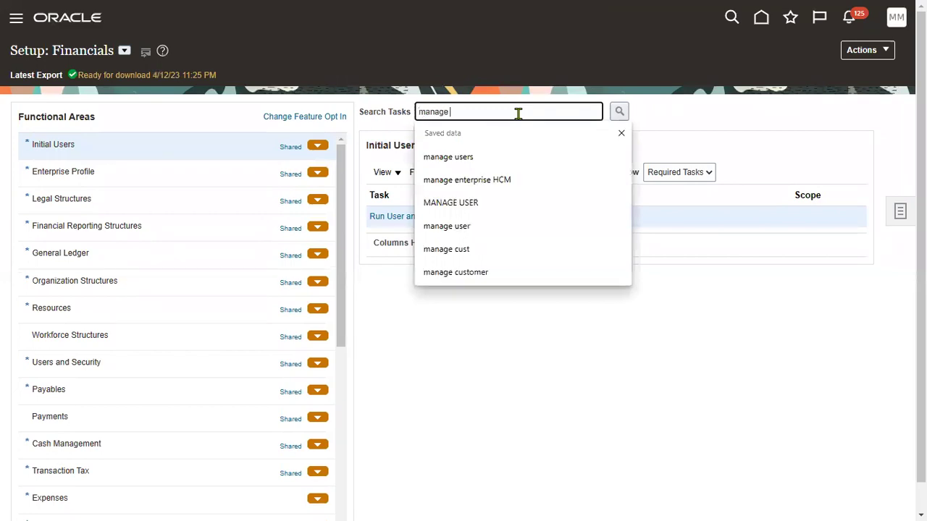
pyautogui.write(' tax')
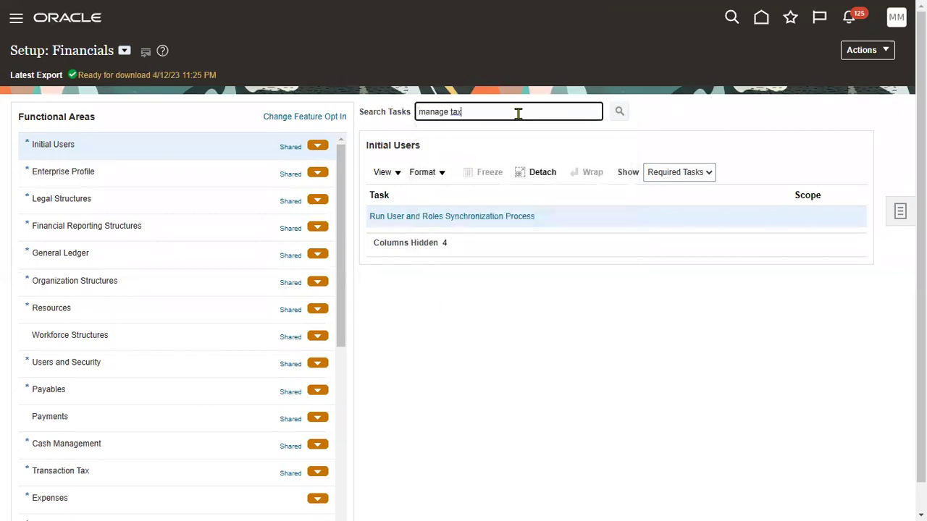
pyautogui.press('Return')
pyautogui.scroll(-3, 531, 297)
pyautogui.scroll(-5, 525, 304)
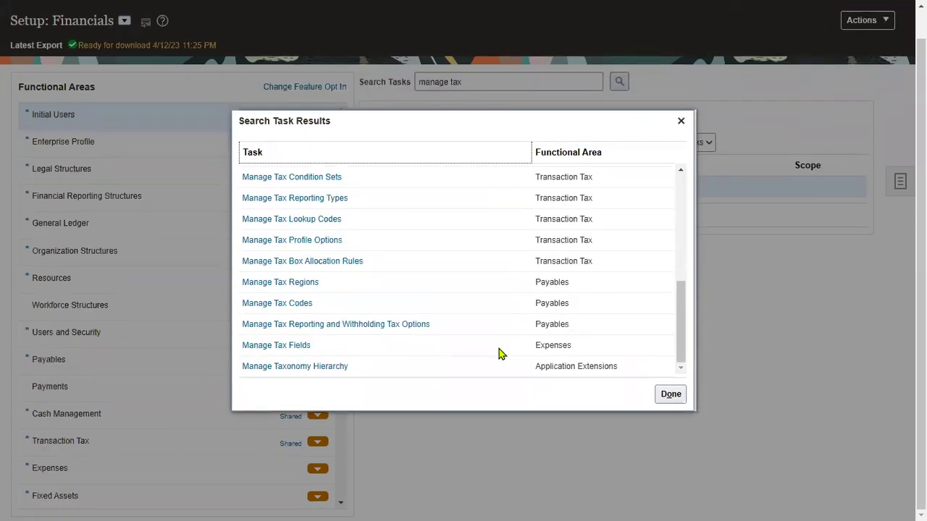
# Step: Scope the Manage Configuration Owner Tax Options task to Manage Tax Regimes, then switch to Paint
pyautogui.scroll(10, 486, 291)
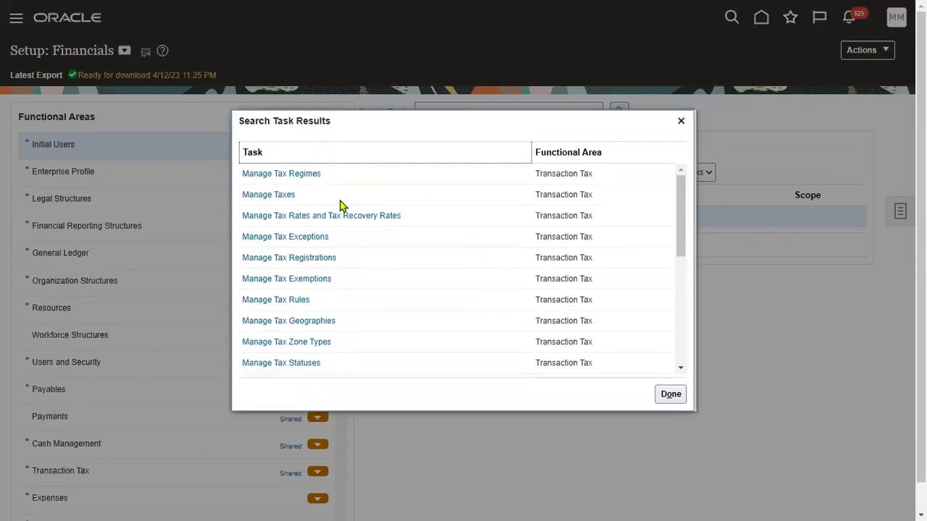
pyautogui.click(306, 176)
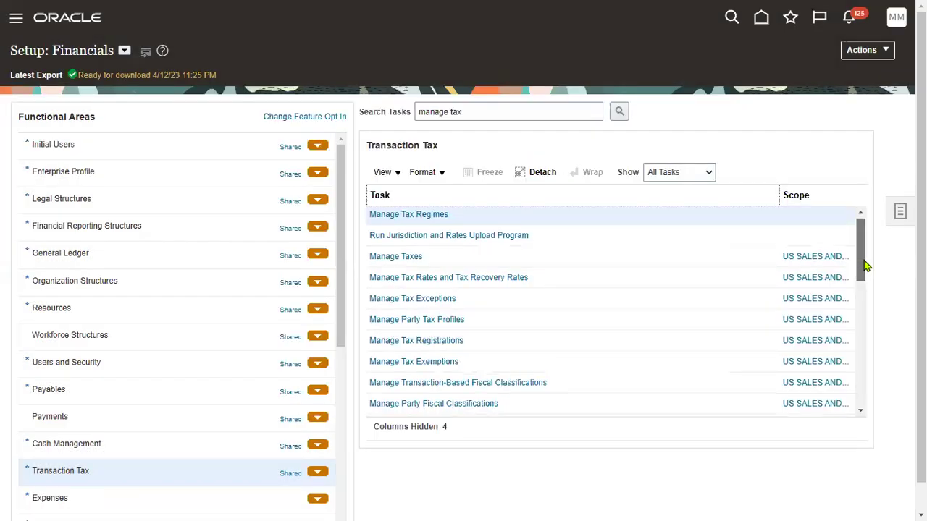
pyautogui.scroll(-1, 867, 270)
pyautogui.moveTo(866, 270); pyautogui.dragTo(867, 308)
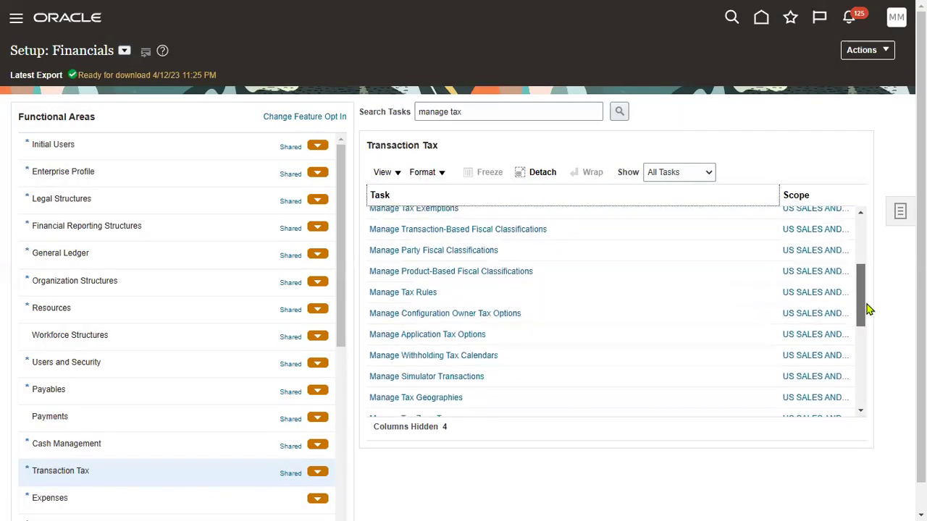
pyautogui.click(550, 310)
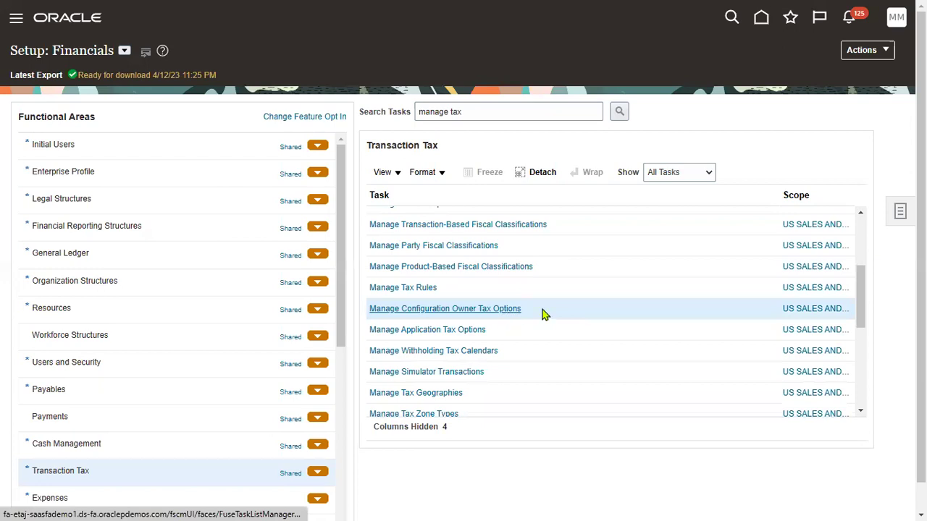
pyautogui.click(797, 315)
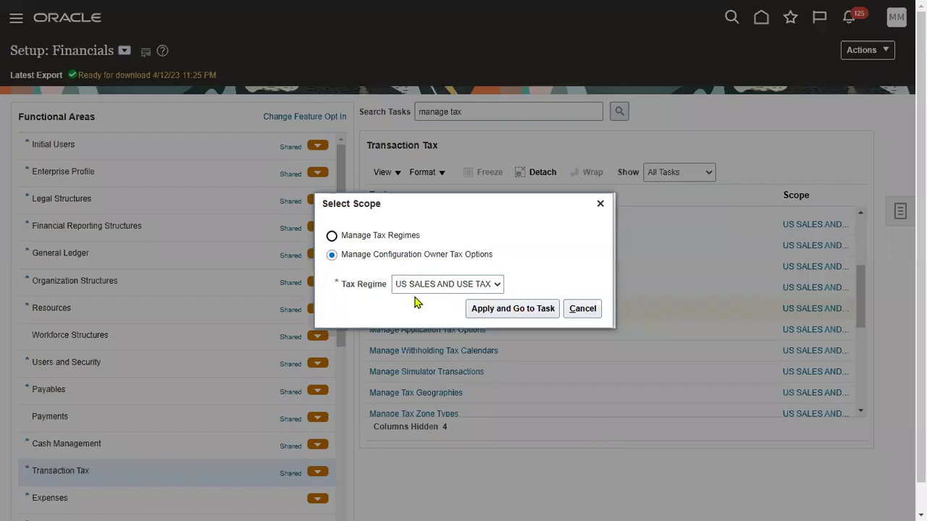
pyautogui.click(351, 239)
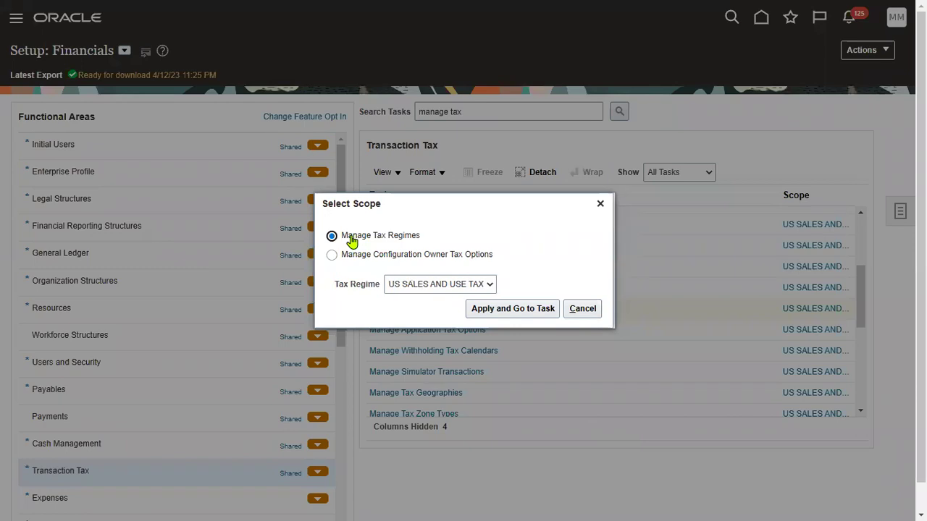
pyautogui.hotkey('alt', 'Tab')
pyautogui.hotkey('alt', 'Tab')
pyautogui.hotkey('alt', 'Tab')
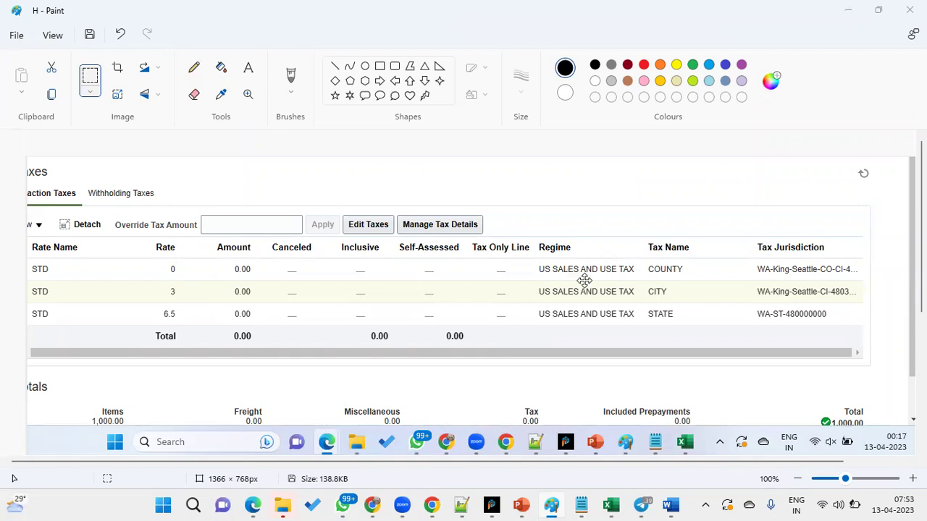
# Step: Back in Oracle, keep US SALES AND USE TAX as the regime and apply to open Manage Tax Regimes
pyautogui.hotkey('alt', 'Tab')
pyautogui.hotkey('alt', 'Tab')
pyautogui.click(488, 285)
pyautogui.click(488, 287)
pyautogui.click(491, 311)
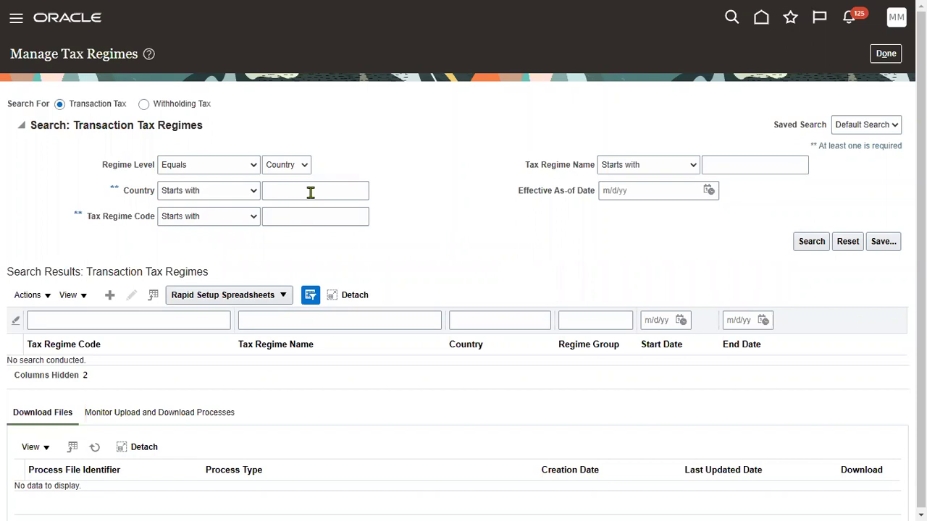
# Step: Search tax regimes with Country and Tax Regime Code both set to 'Is not blank'
pyautogui.click(248, 191)
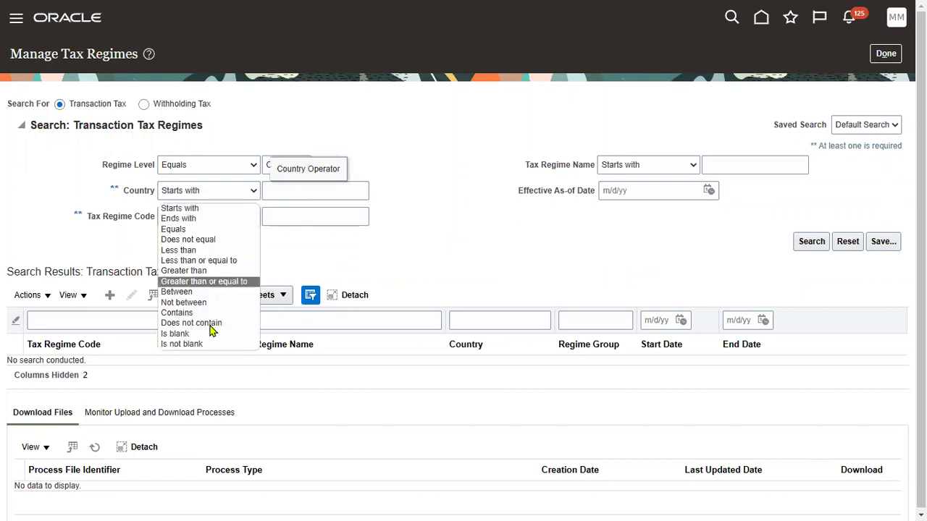
pyautogui.click(207, 346)
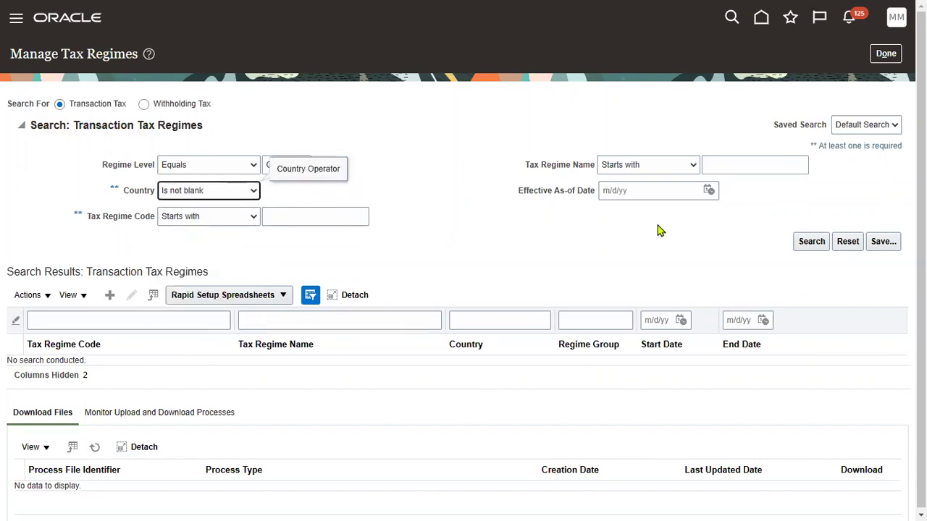
pyautogui.click(809, 241)
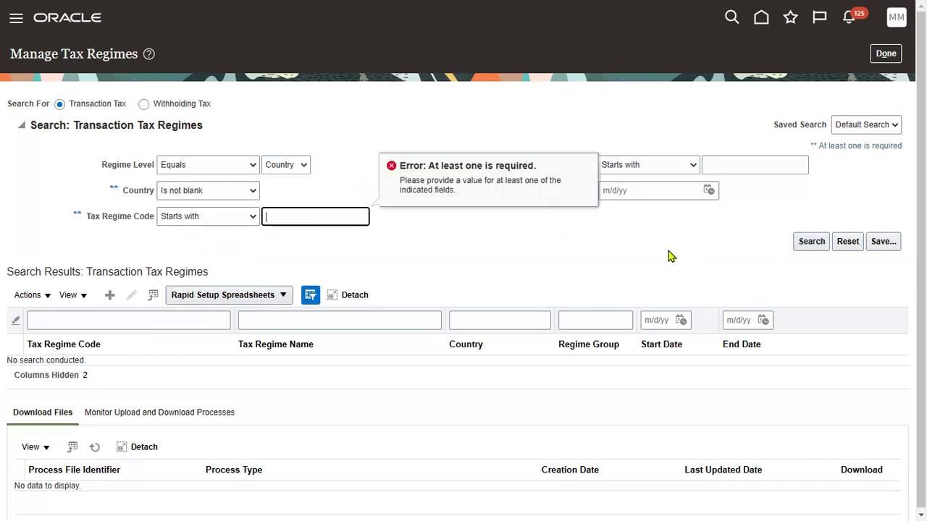
pyautogui.click(191, 217)
pyautogui.click(194, 370)
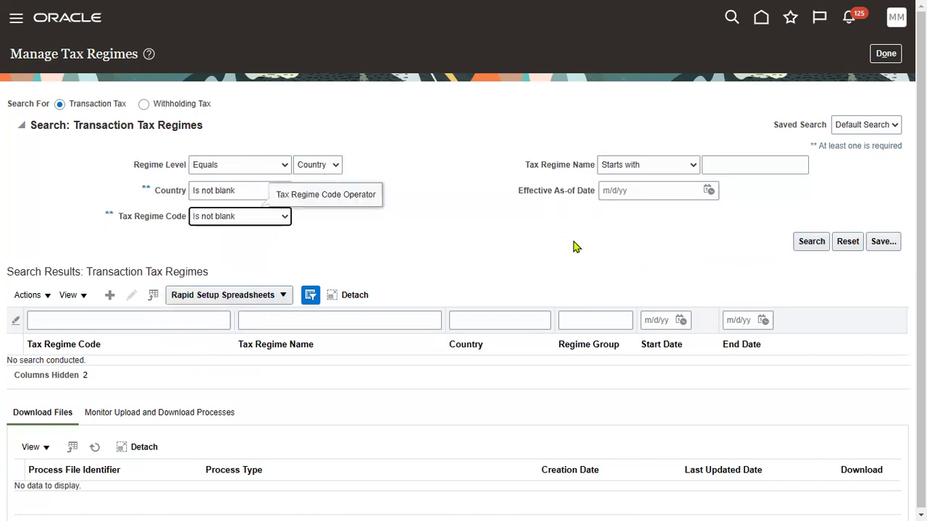
pyautogui.click(805, 245)
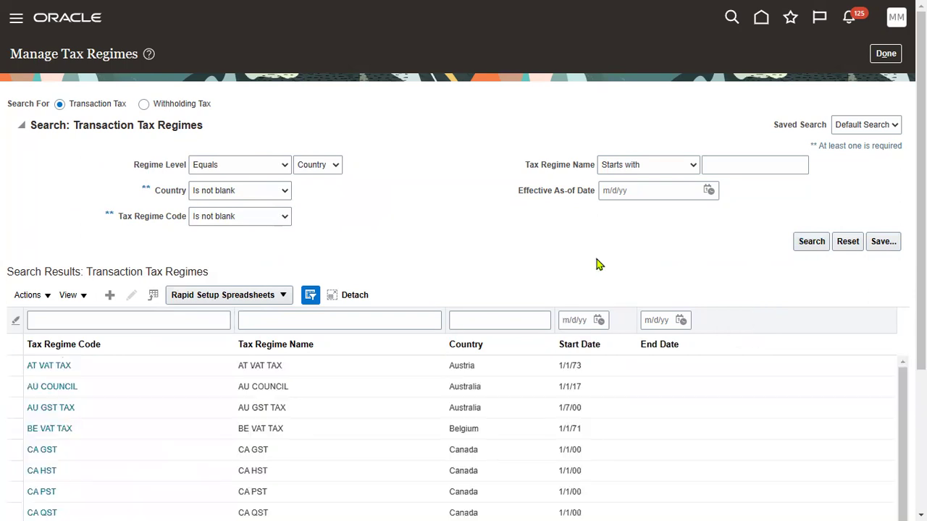
# Step: Scroll the results down to the US SALES AND USE TAX regime and select it
pyautogui.scroll(-3, 487, 409)
pyautogui.scroll(-2, 487, 409)
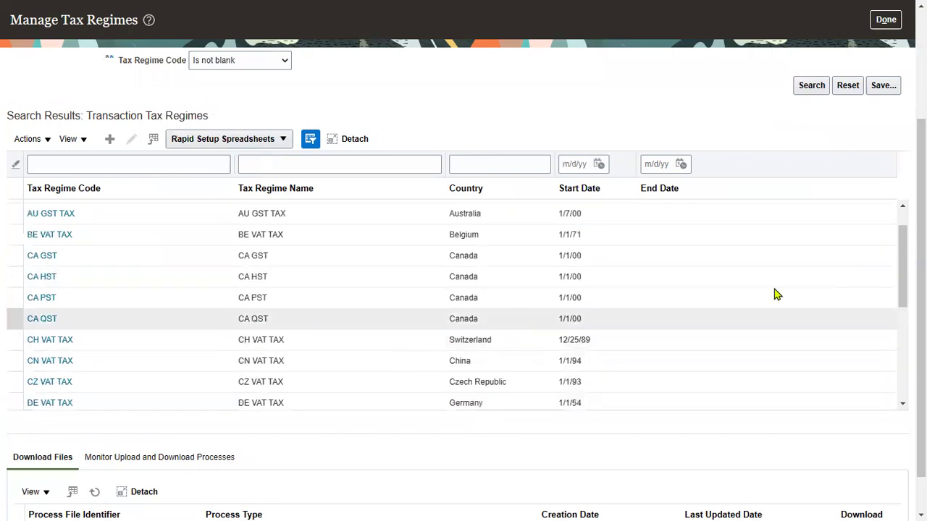
pyautogui.scroll(-5, 325, 392)
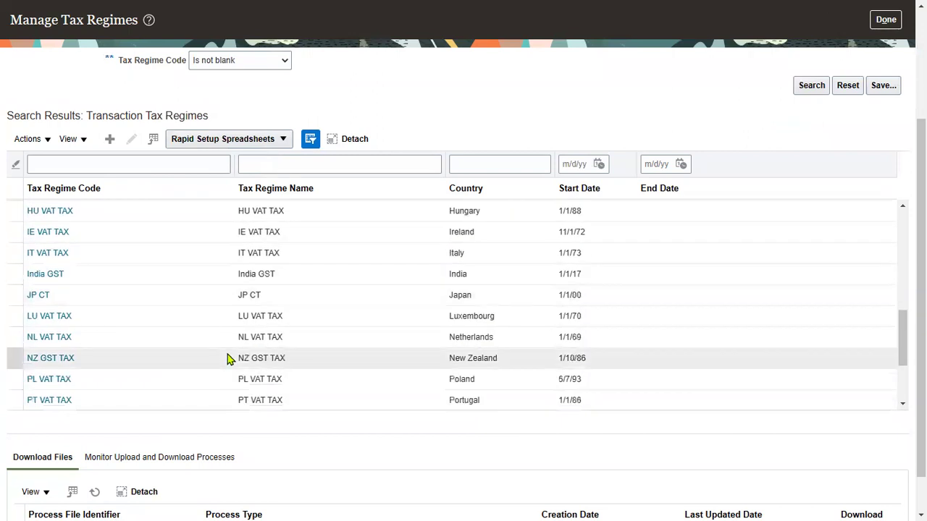
pyautogui.scroll(-4, 215, 312)
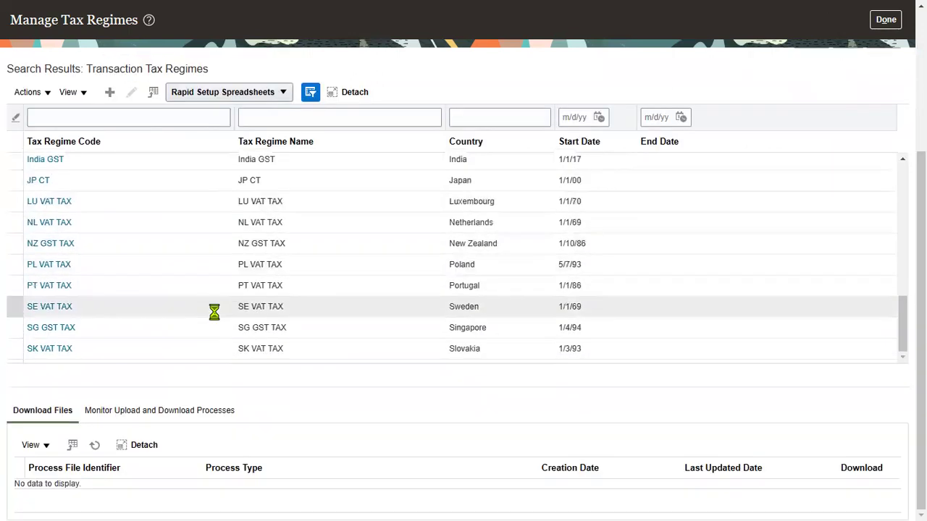
pyautogui.click(177, 351)
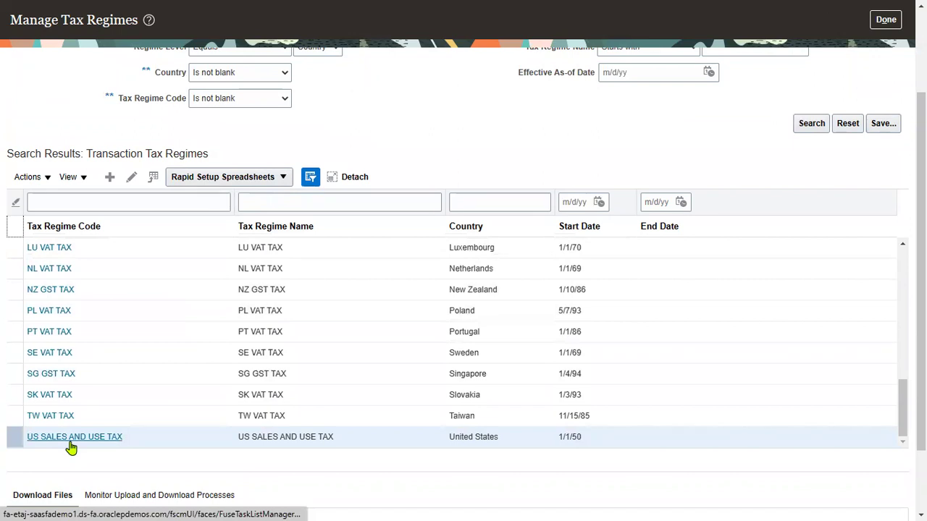
# Step: Open US SALES AND USE TAX, review its US1 Business Unit configuration option, and edit the regime
pyautogui.click(70, 441)
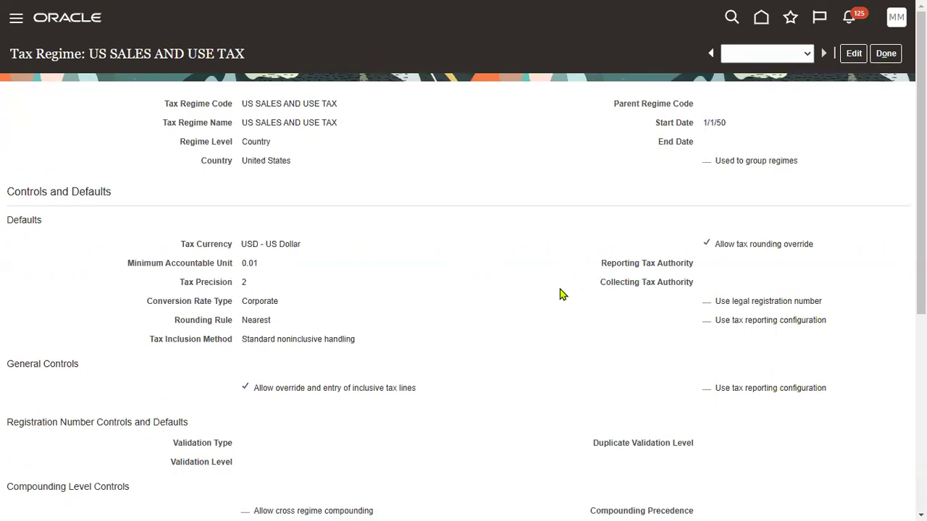
pyautogui.scroll(-3, 561, 294)
pyautogui.scroll(-2, 560, 294)
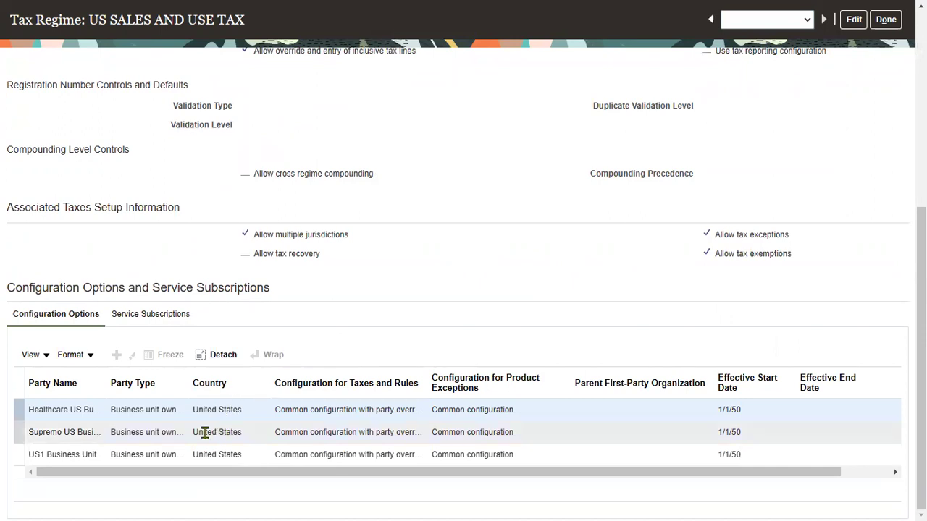
pyautogui.click(99, 456)
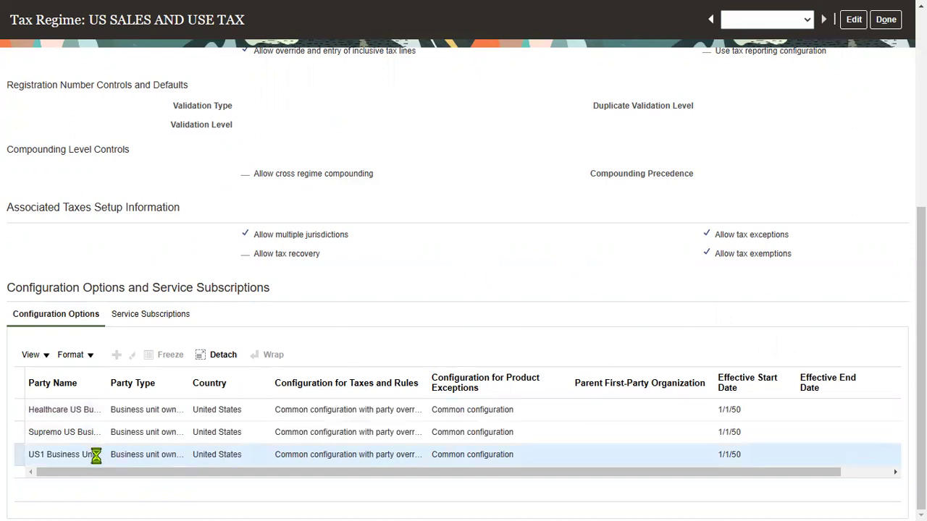
pyautogui.moveTo(331, 471); pyautogui.dragTo(441, 328)
pyautogui.scroll(2, 831, 113)
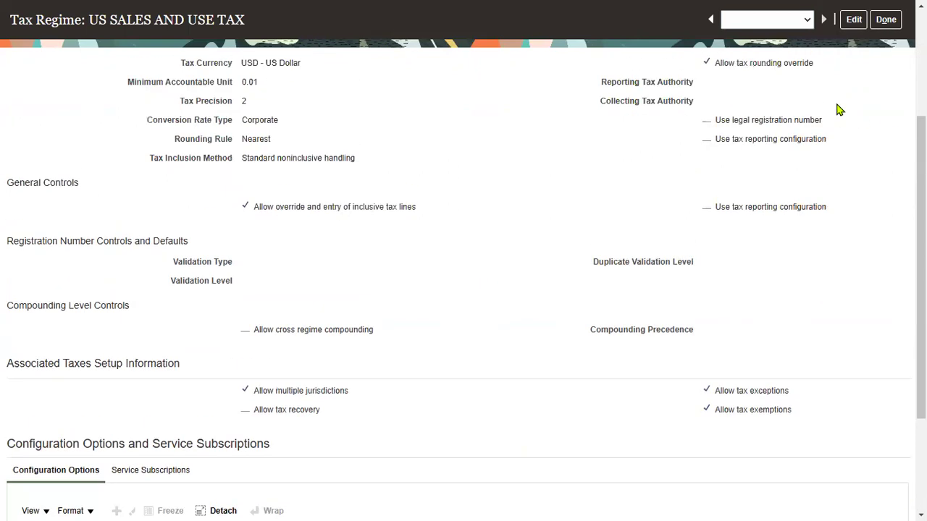
pyautogui.click(855, 22)
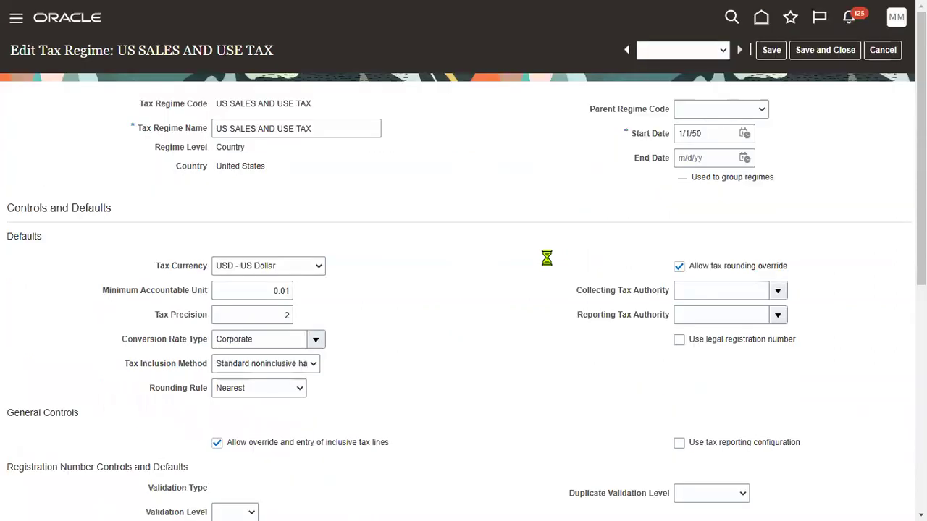
# Step: Set the US1 Business Unit configuration option's effective end date to 4/12/23 and save
pyautogui.scroll(-5, 542, 311)
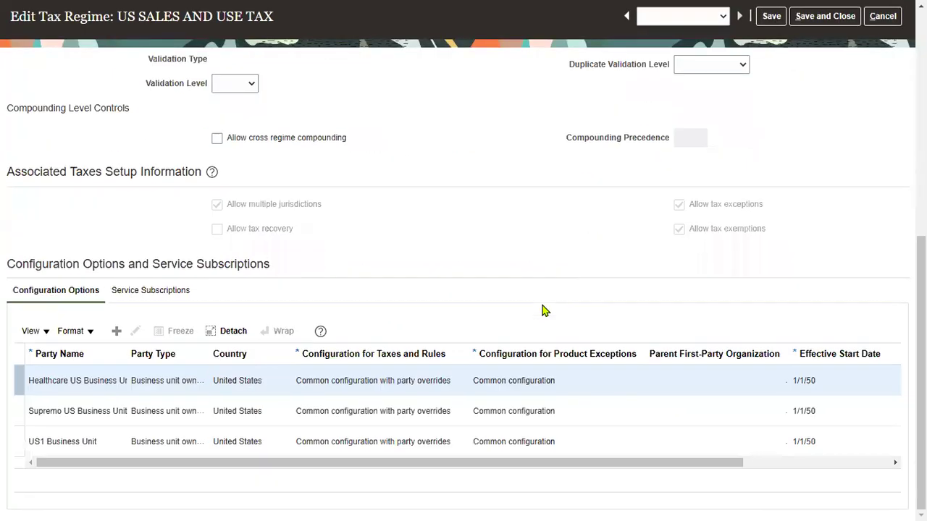
pyautogui.click(62, 442)
pyautogui.moveTo(224, 467); pyautogui.dragTo(488, 466)
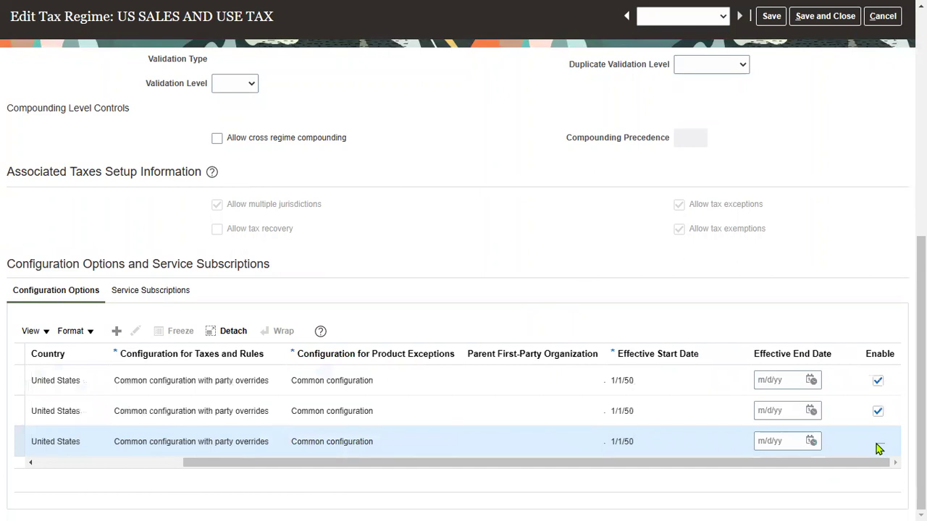
pyautogui.click(812, 445)
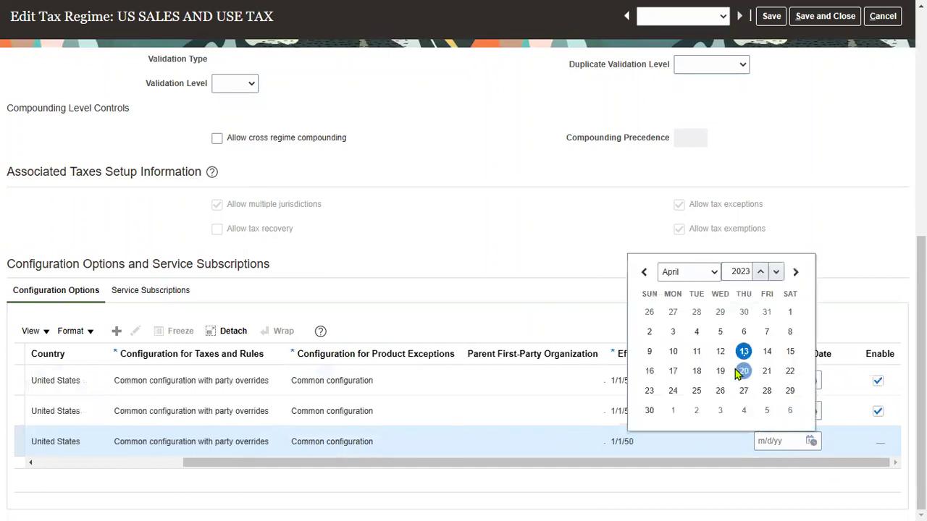
pyautogui.click(719, 351)
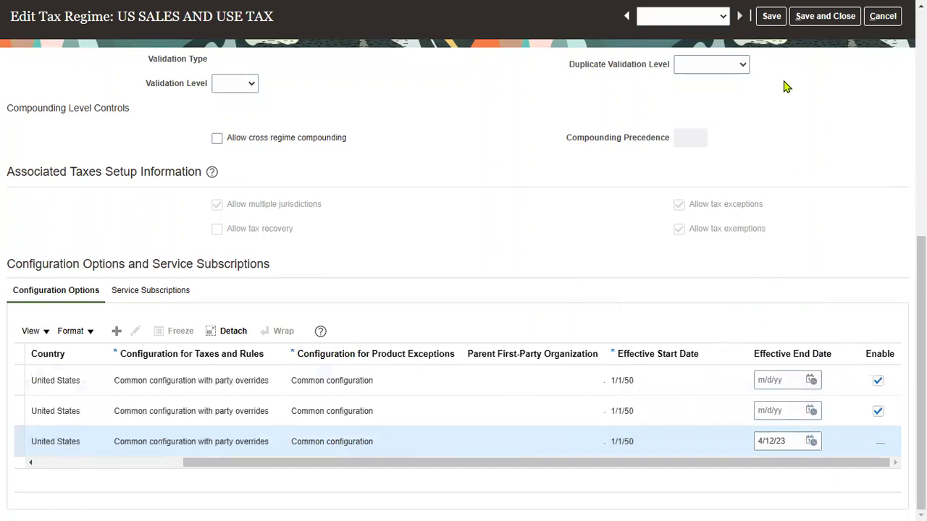
pyautogui.click(771, 16)
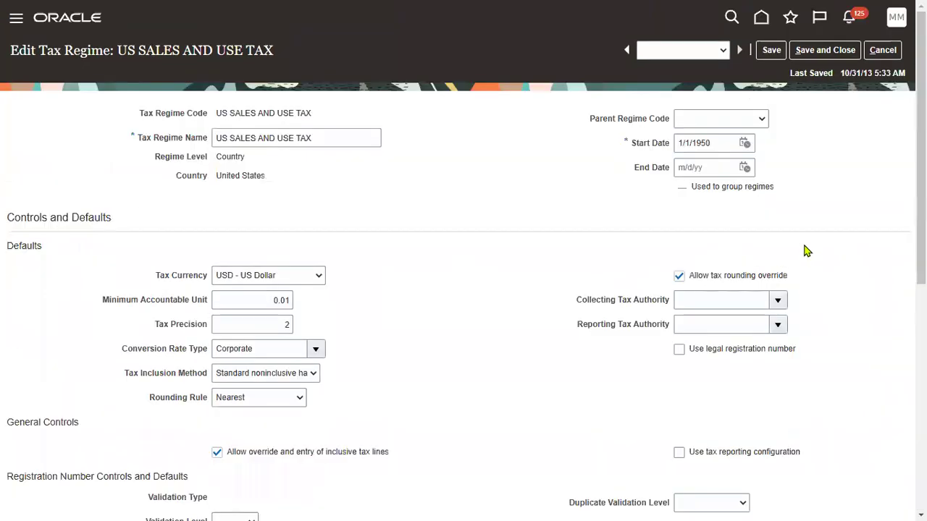
# Step: Save and close the tax regime, exit Manage Tax Regimes, and open the user menu
pyautogui.click(825, 50)
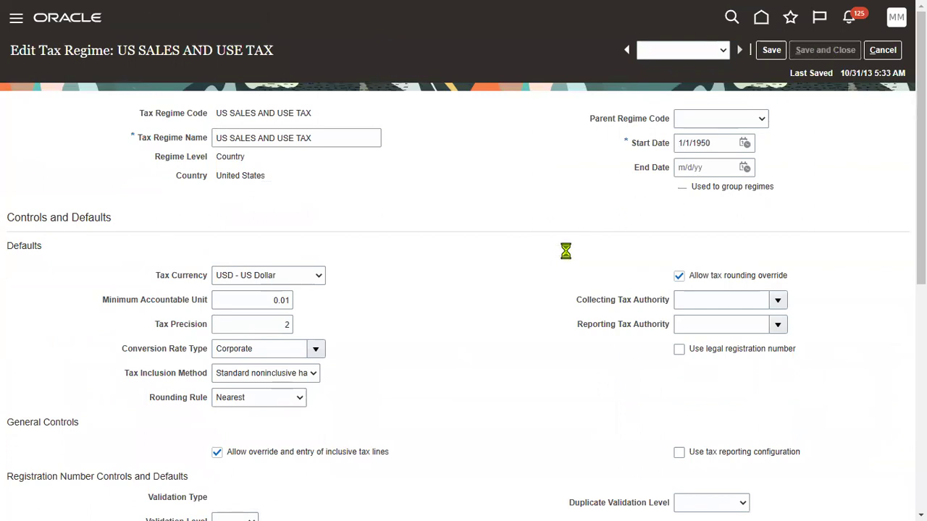
pyautogui.scroll(-6, 615, 391)
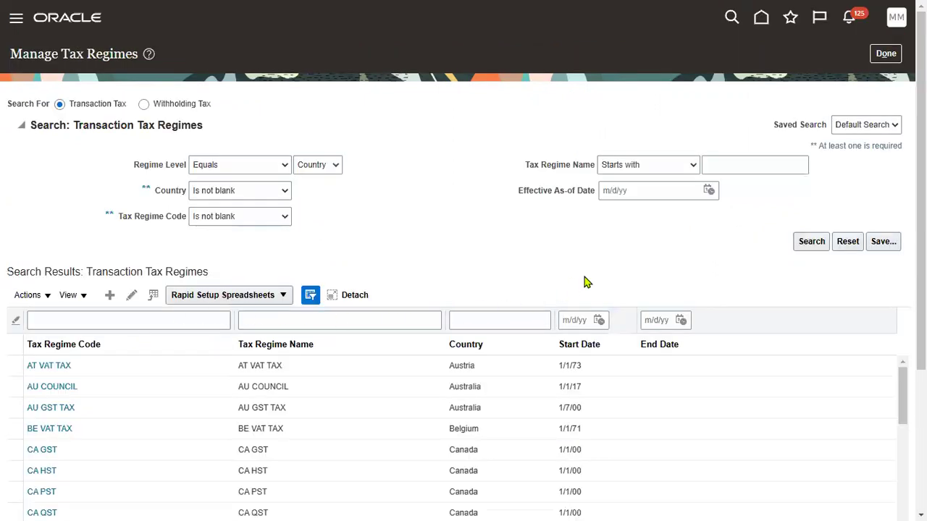
pyautogui.click(885, 53)
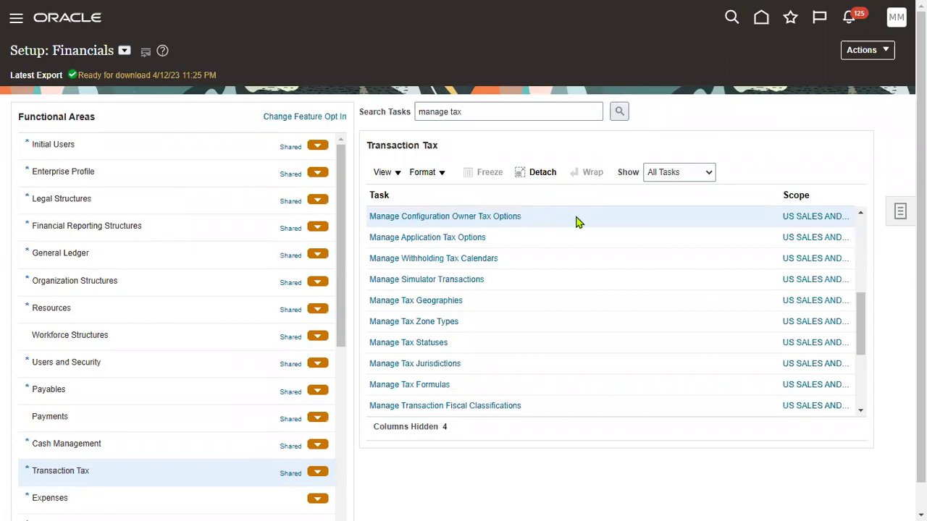
pyautogui.click(896, 22)
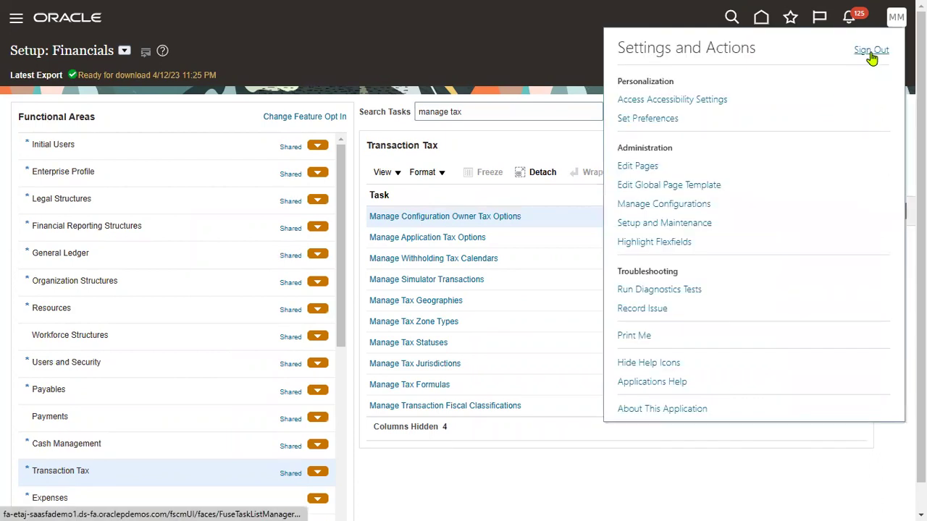
# Step: Sign out the setup user and sign in with a saved payables user's credentials
pyautogui.click(872, 51)
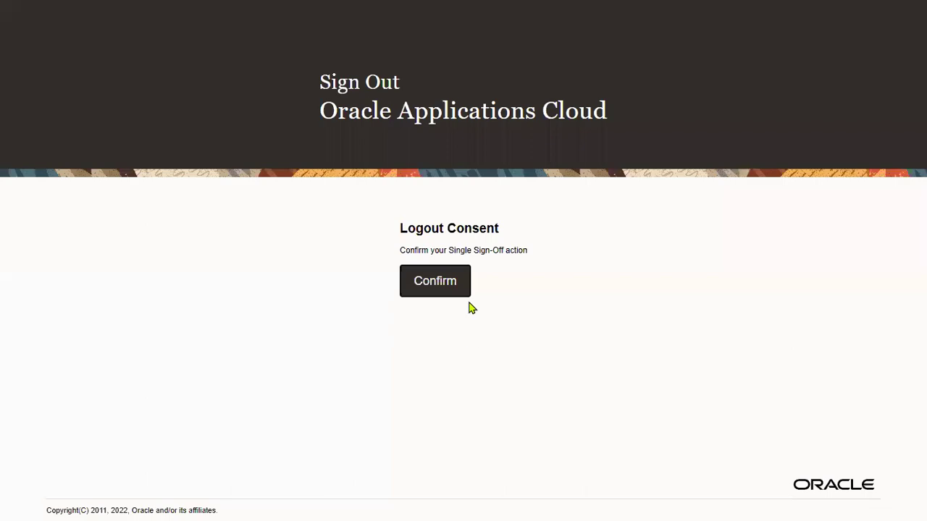
pyautogui.click(450, 288)
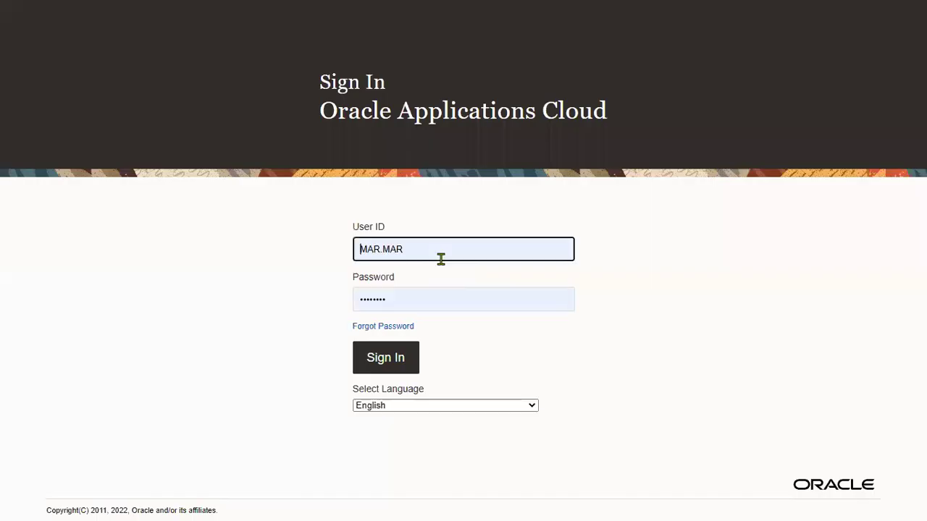
pyautogui.doubleClick(422, 250)
pyautogui.write('a')
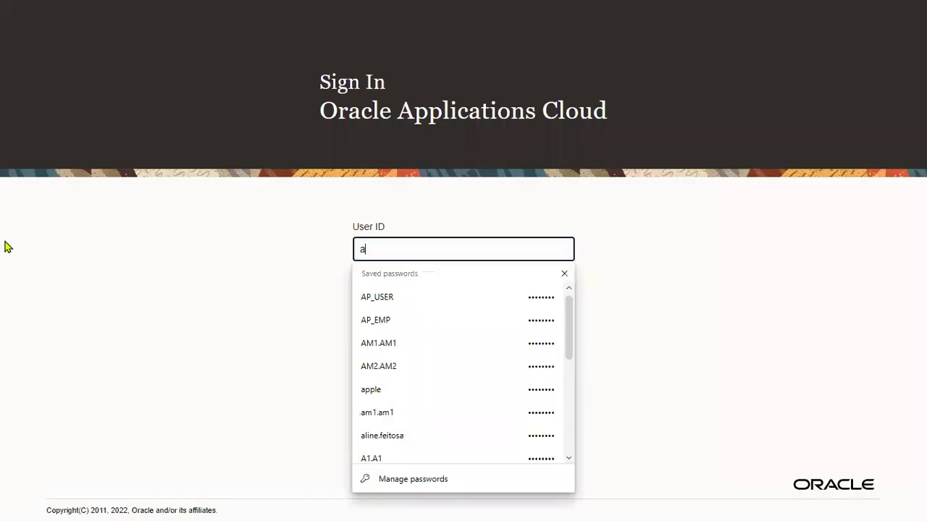
pyautogui.click(389, 298)
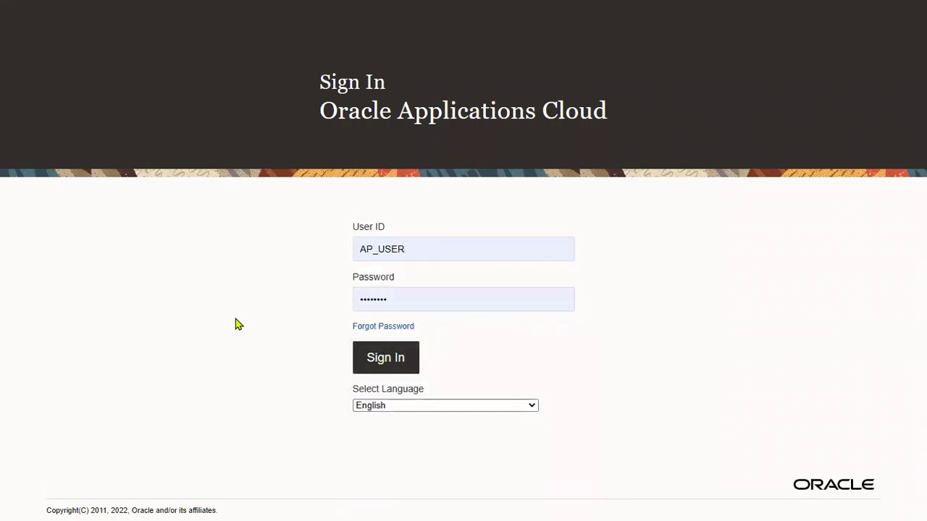
pyautogui.press('Return')
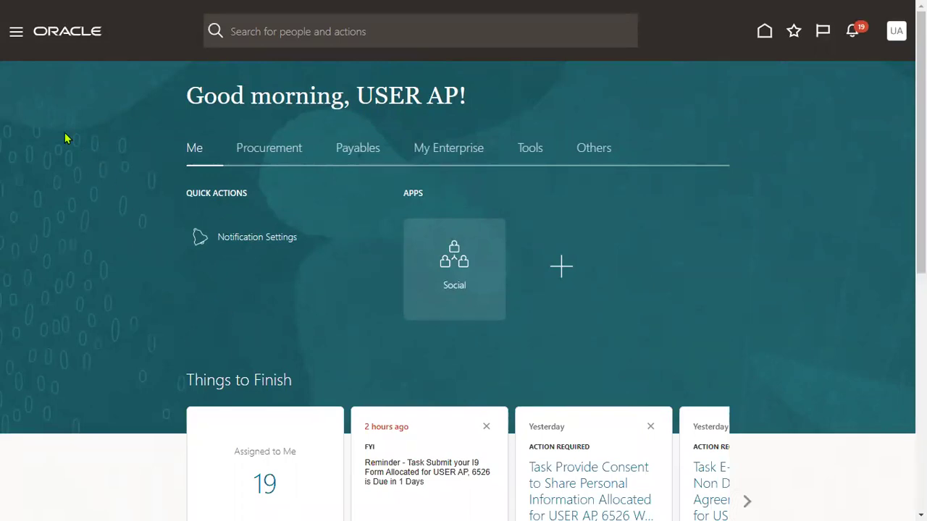
# Step: Go to the Payables Invoices work area through the Navigator and start a new invoice from Tasks
pyautogui.click(16, 31)
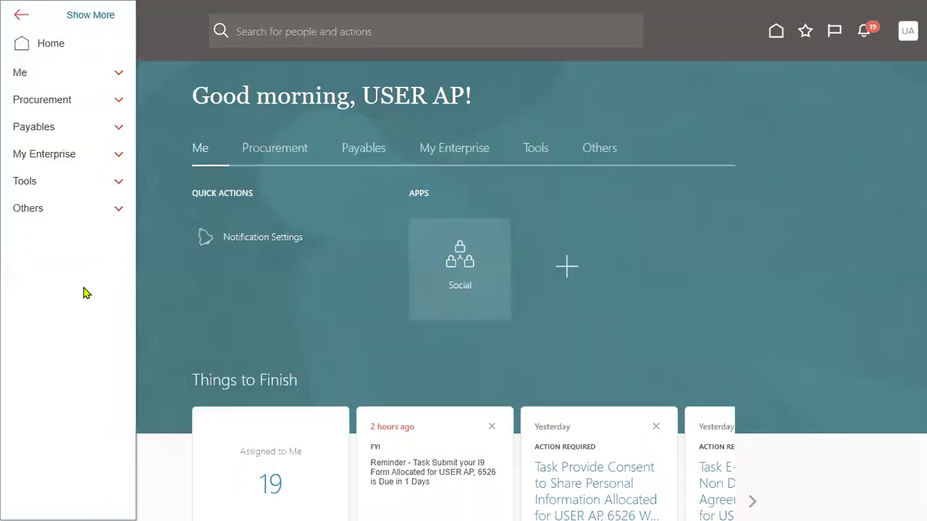
pyautogui.click(61, 128)
pyautogui.click(54, 179)
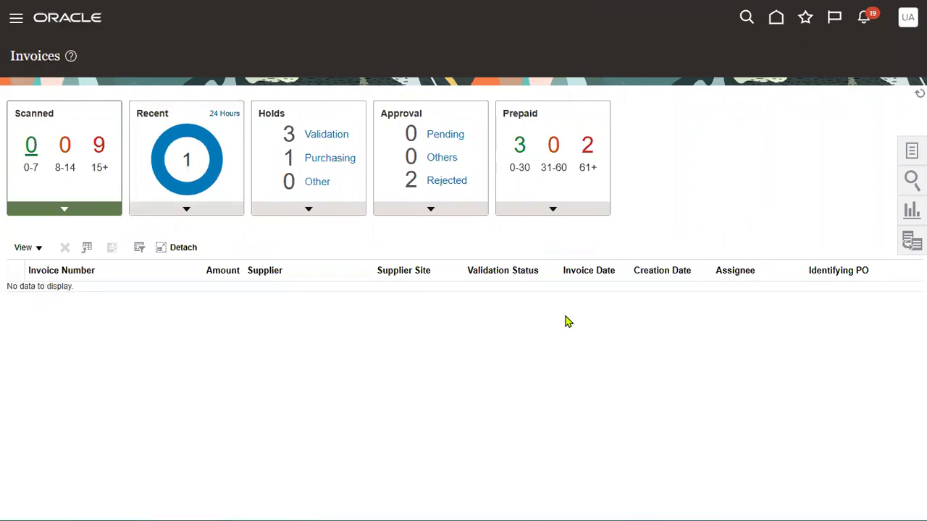
pyautogui.click(911, 152)
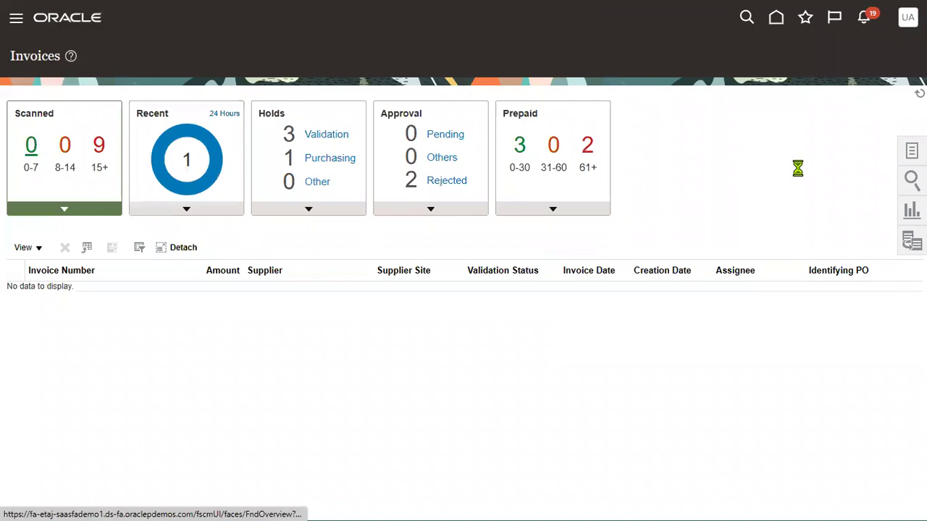
pyautogui.click(833, 64)
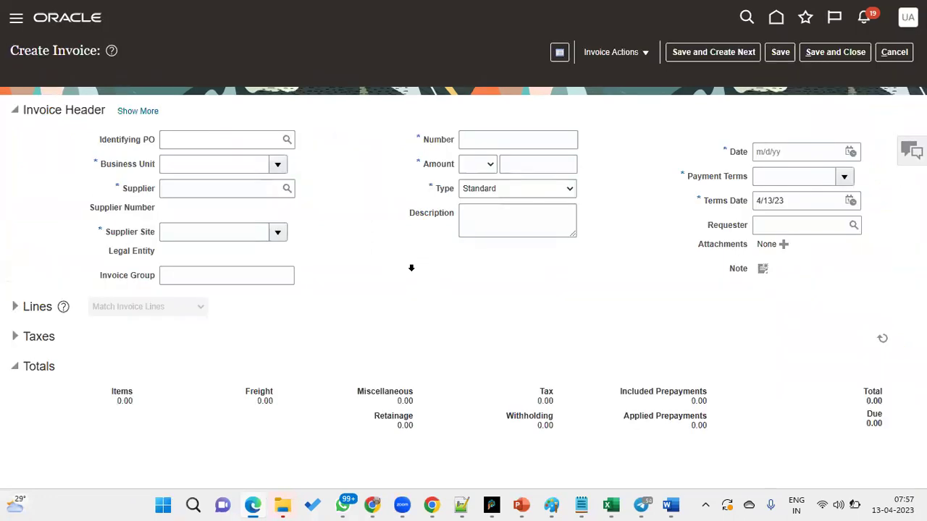
# Step: Set the business unit to US1 Business Unit and the supplier to Advanced Corp
pyautogui.click(179, 166)
pyautogui.write('us1')
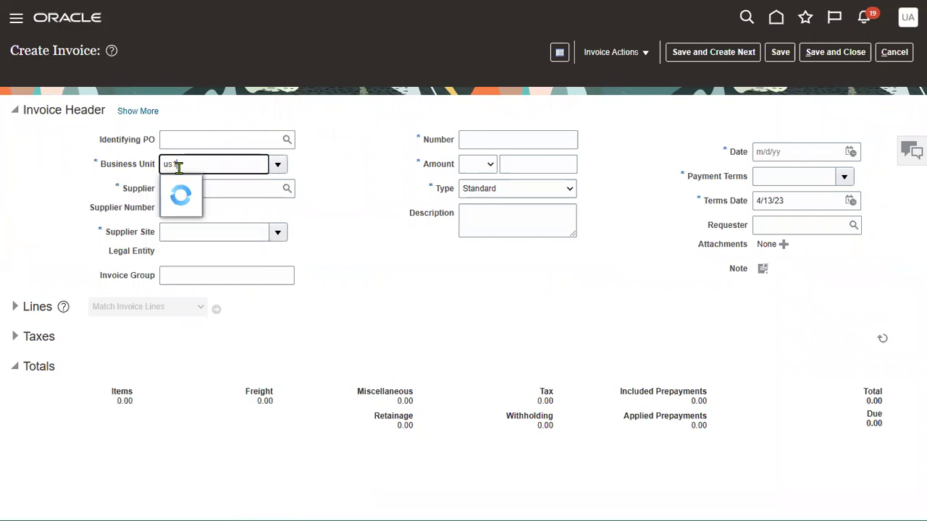
pyautogui.click(195, 191)
pyautogui.write('ADV')
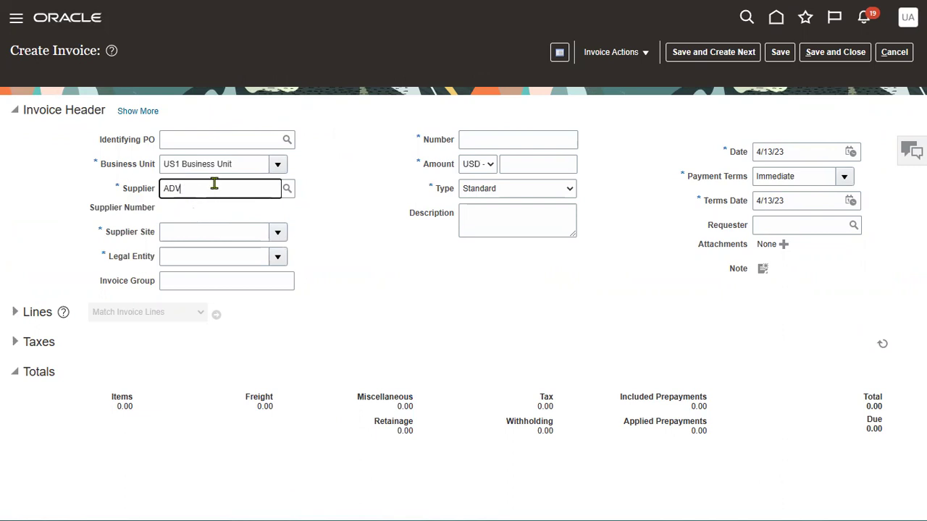
pyautogui.write('A')
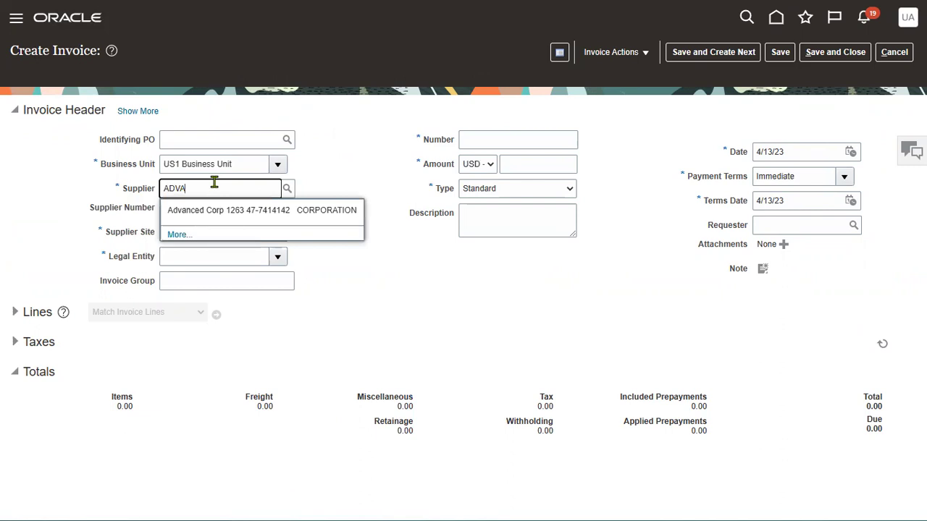
pyautogui.click(226, 211)
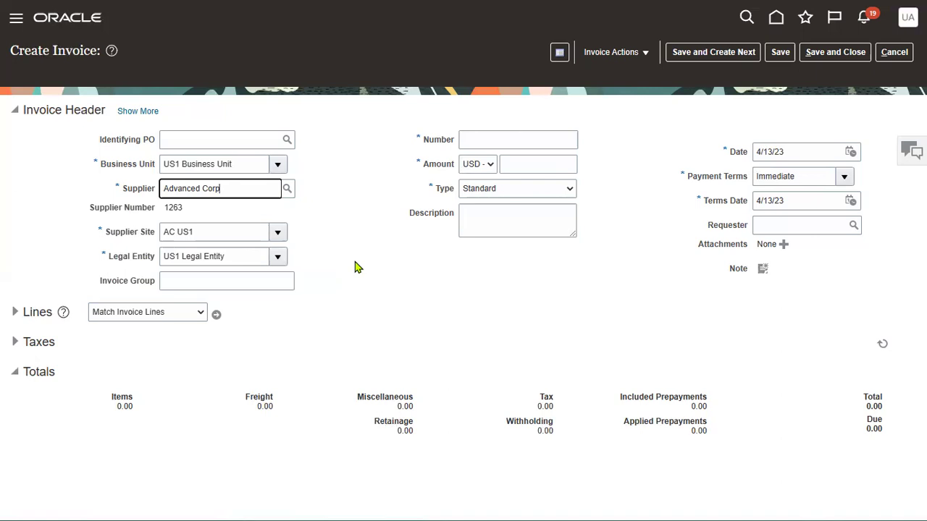
# Step: Enter invoice number W1 and amount 100.00, then expand the Lines section
pyautogui.click(485, 136)
pyautogui.write('W')
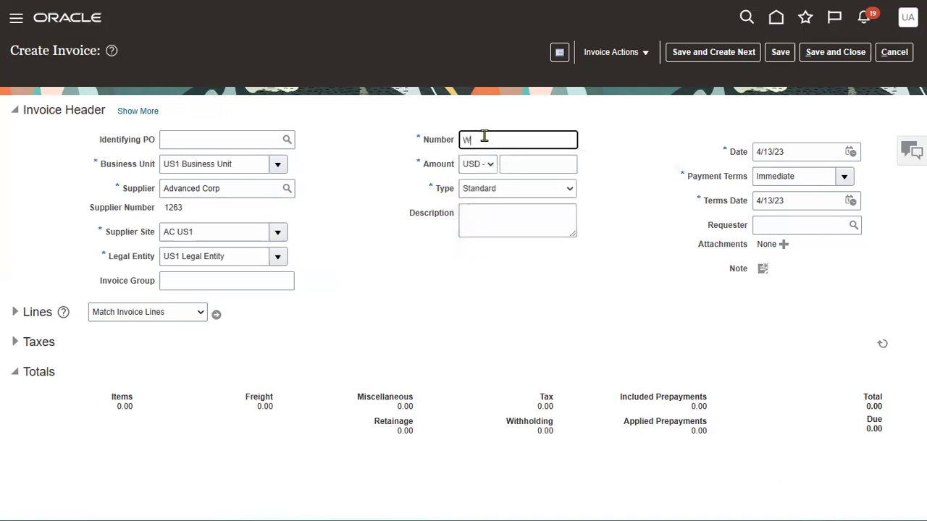
pyautogui.write('1')
pyautogui.press('Tab')
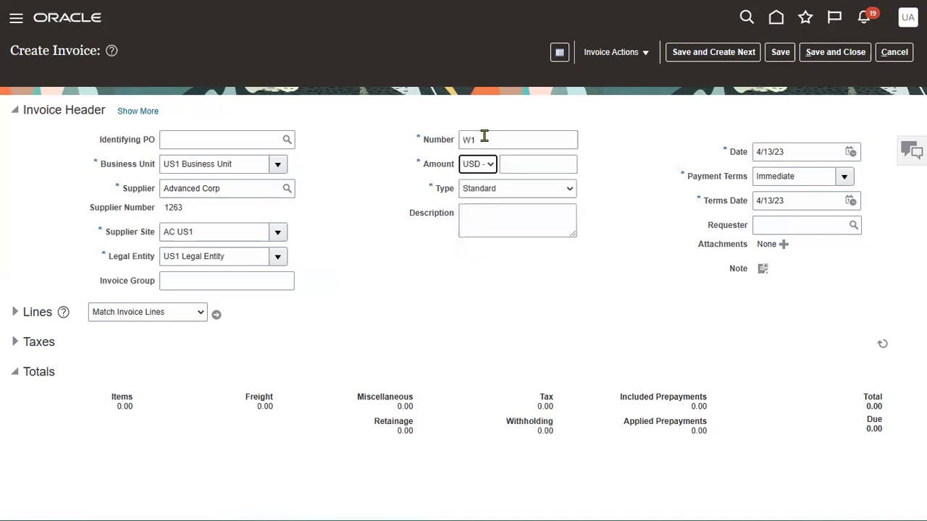
pyautogui.press('Tab')
pyautogui.write('1')
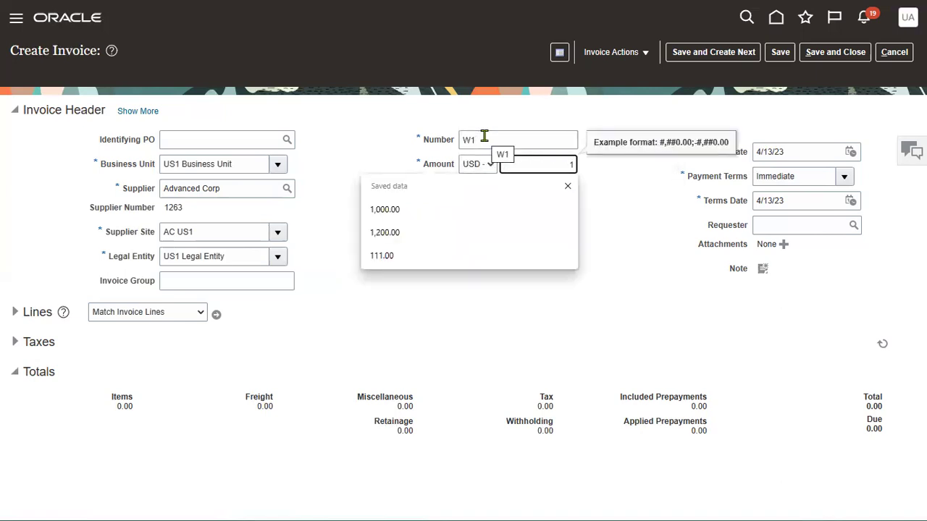
pyautogui.write('00')
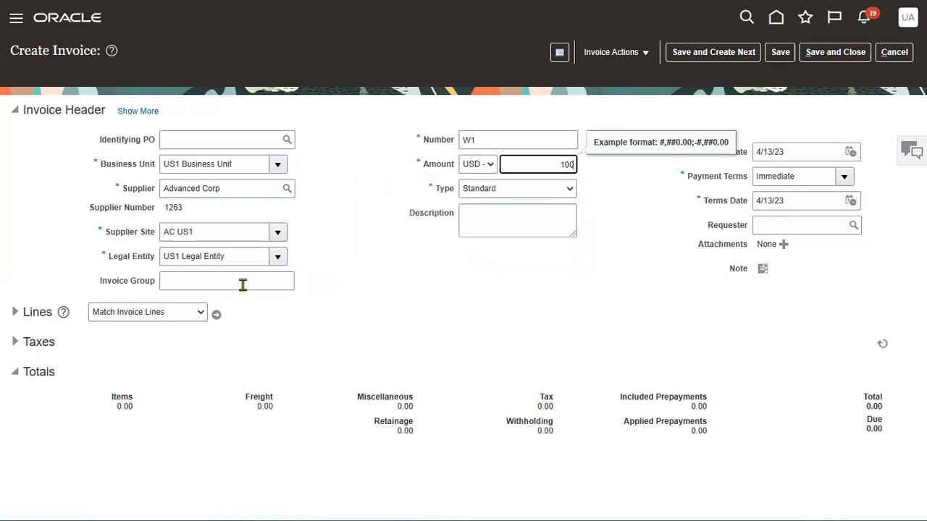
pyautogui.click(358, 315)
pyautogui.click(16, 311)
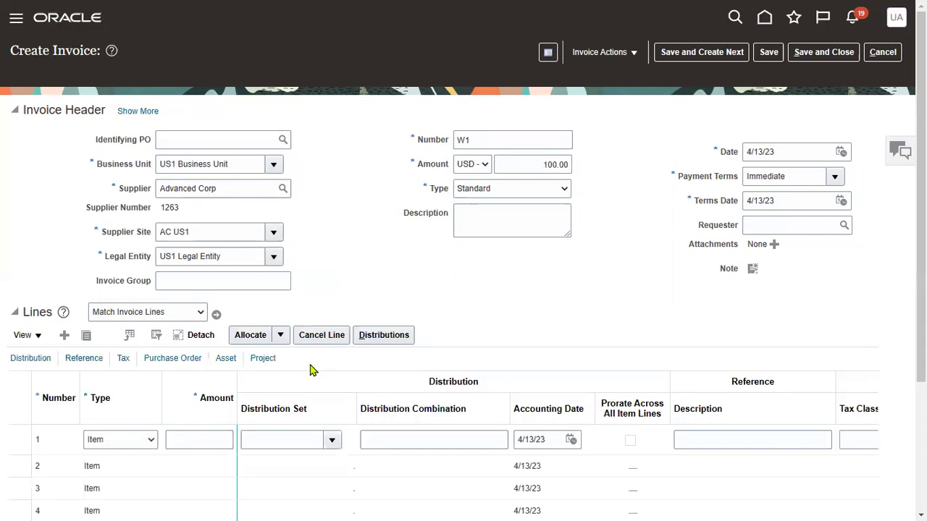
# Step: Give line 1 an amount of 100 charged to account 11104 HDFC Account
pyautogui.click(202, 440)
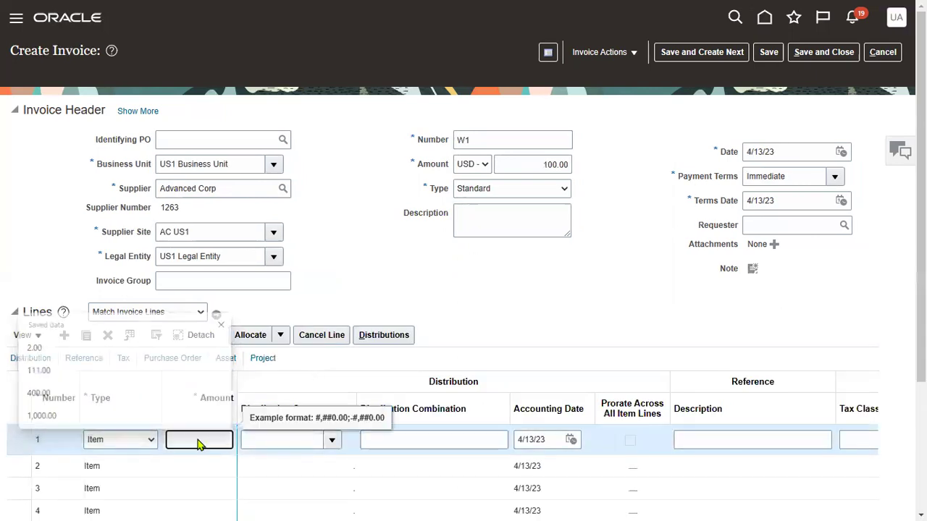
pyautogui.write('100')
pyautogui.press('Tab')
pyautogui.press('Tab')
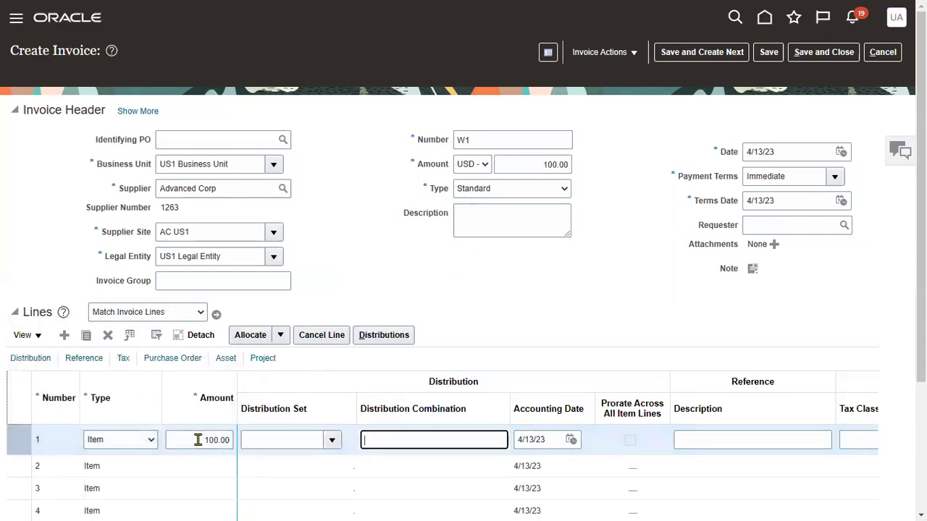
pyautogui.moveTo(517, 406); pyautogui.dragTo(542, 407)
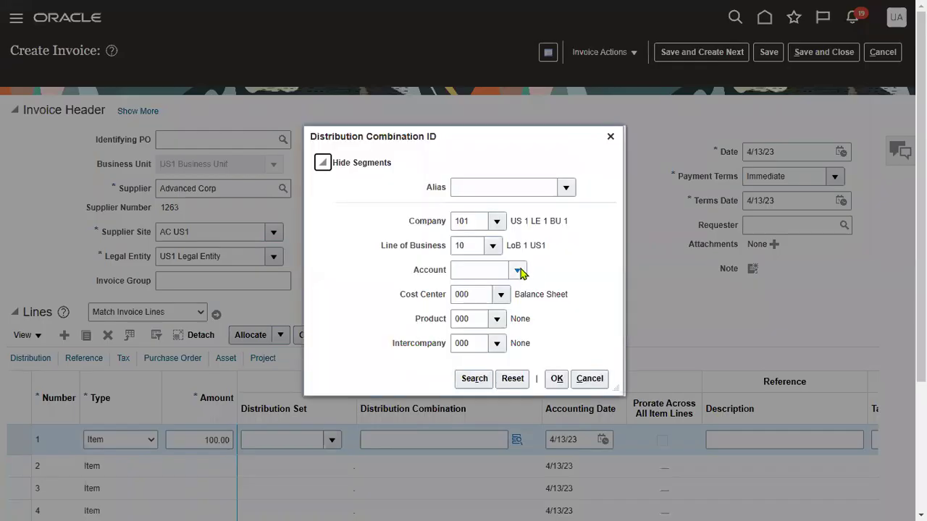
pyautogui.click(517, 270)
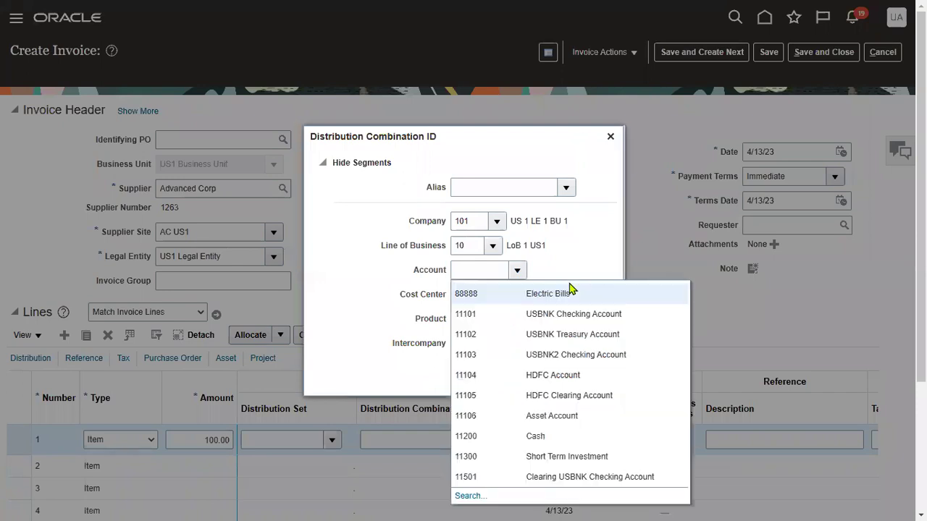
pyautogui.click(580, 378)
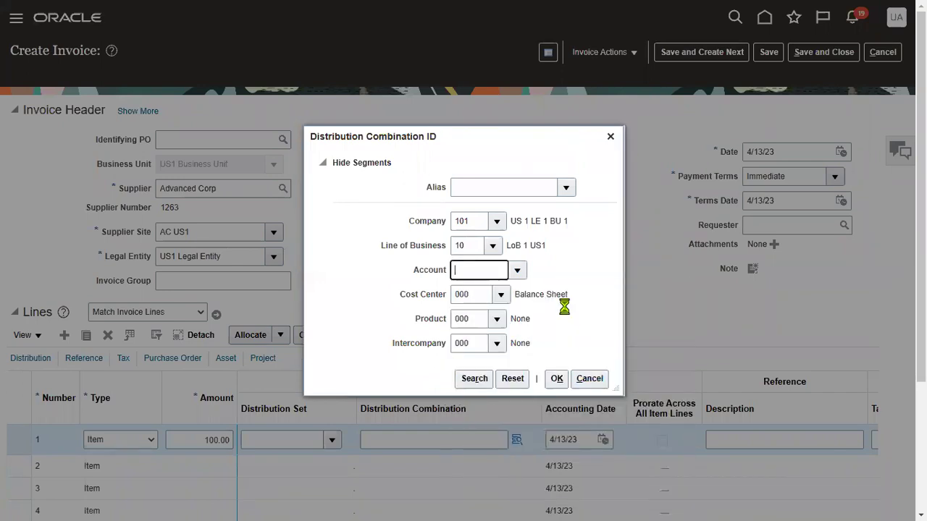
pyautogui.click(556, 378)
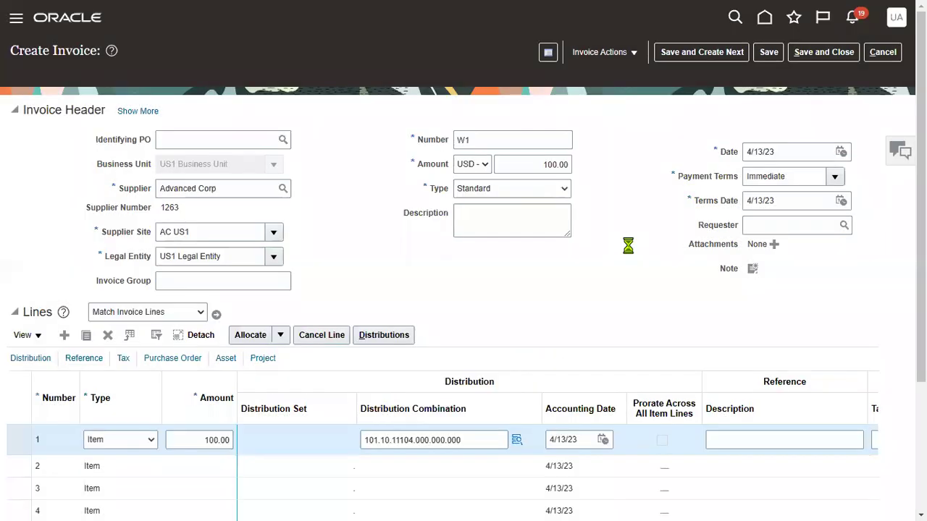
# Step: Save invoice W1 and bring up line 1's distributions
pyautogui.click(767, 52)
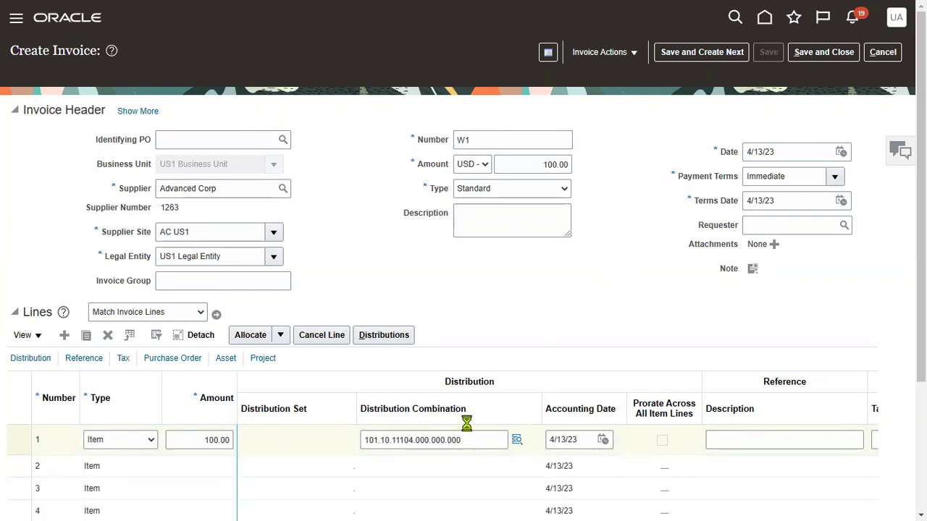
pyautogui.click(397, 339)
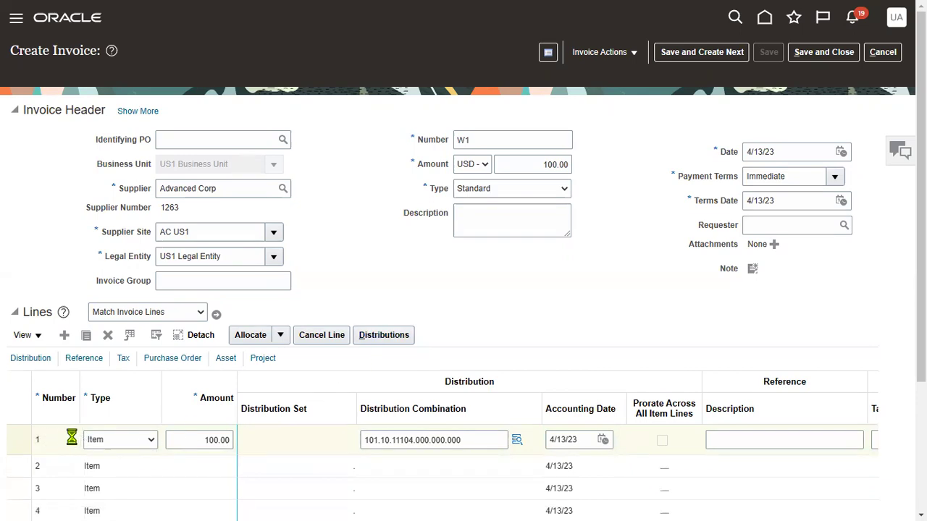
pyautogui.click(395, 330)
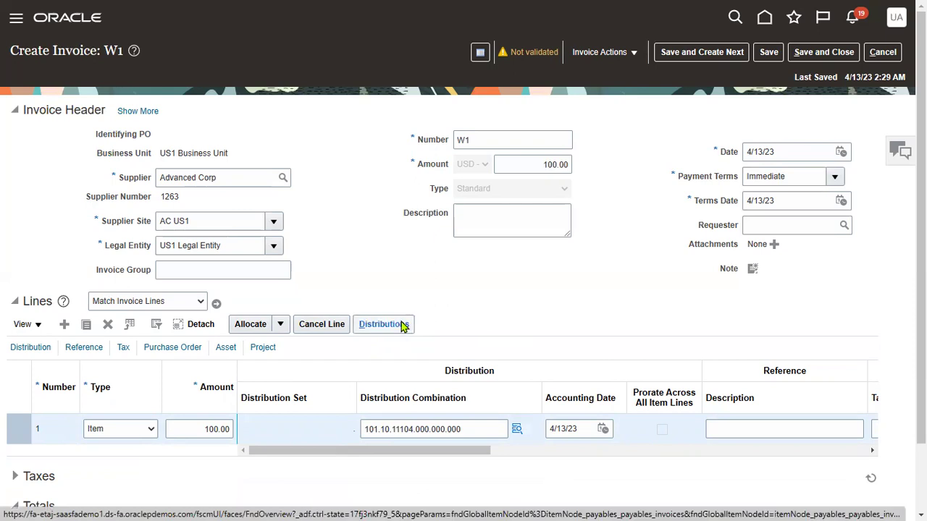
# Step: Change line 1's first distribution amount to 70.00
pyautogui.click(403, 327)
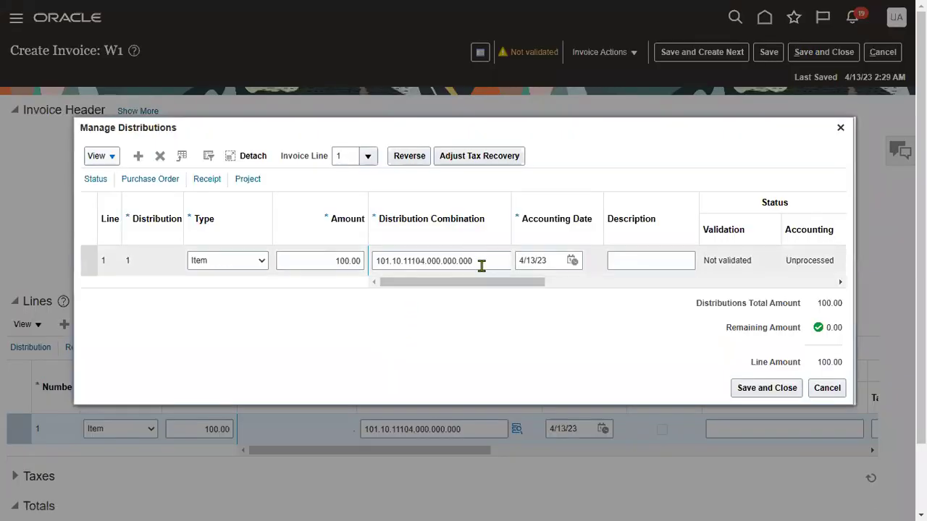
pyautogui.click(348, 263)
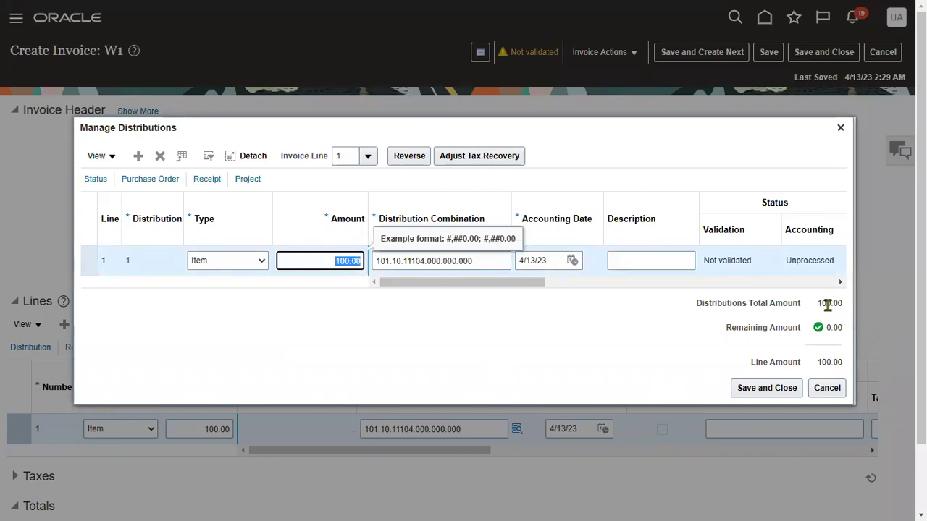
pyautogui.press('BackSpace')
pyautogui.write('70')
pyautogui.click(395, 336)
# Step: Add a second distribution with an amount of 30.00
pyautogui.click(139, 155)
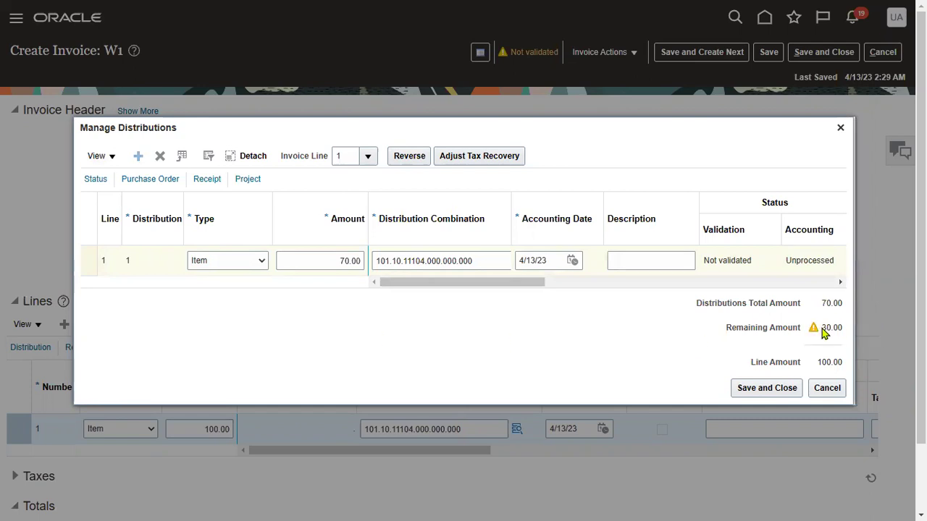
pyautogui.click(336, 276)
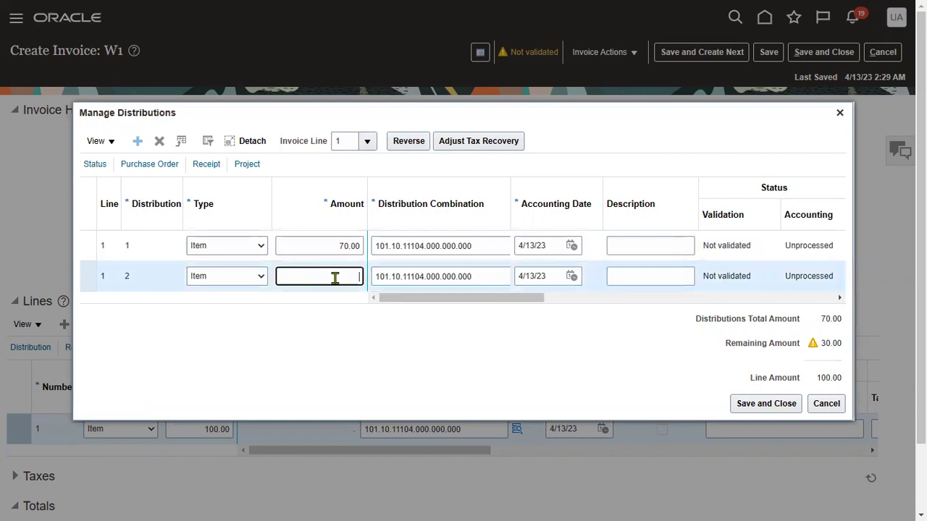
pyautogui.write('30')
pyautogui.click(493, 277)
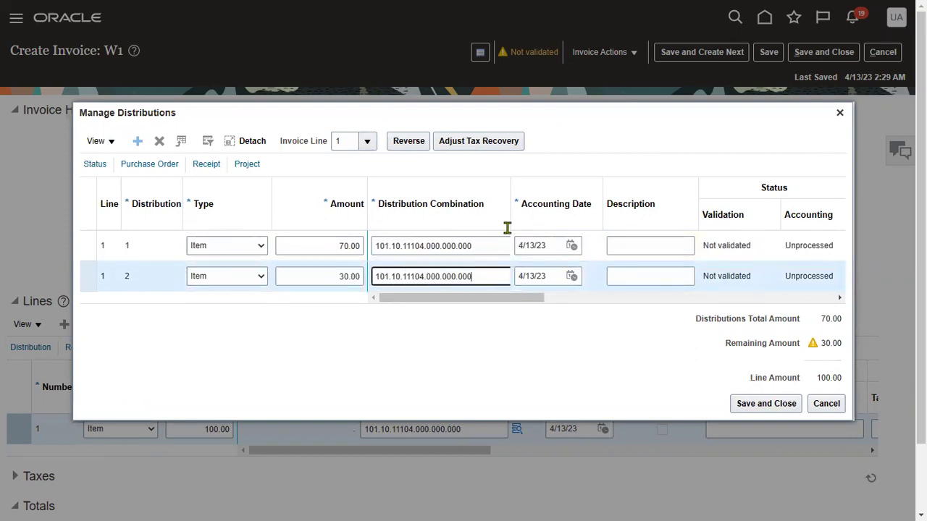
# Step: Charge the 30.00 distribution to account 88888 Electric Bills, then save and close
pyautogui.click(587, 145)
pyautogui.moveTo(511, 195); pyautogui.dragTo(549, 206)
pyautogui.click(528, 280)
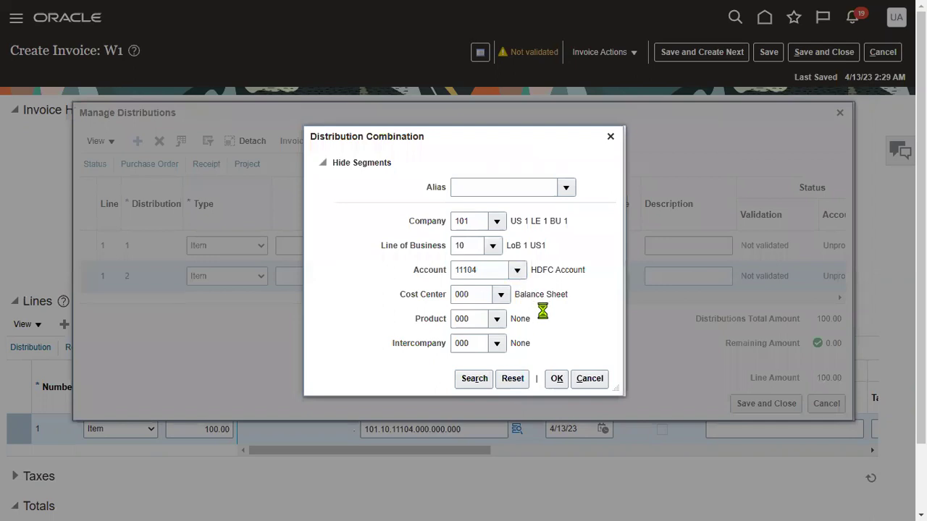
pyautogui.click(519, 272)
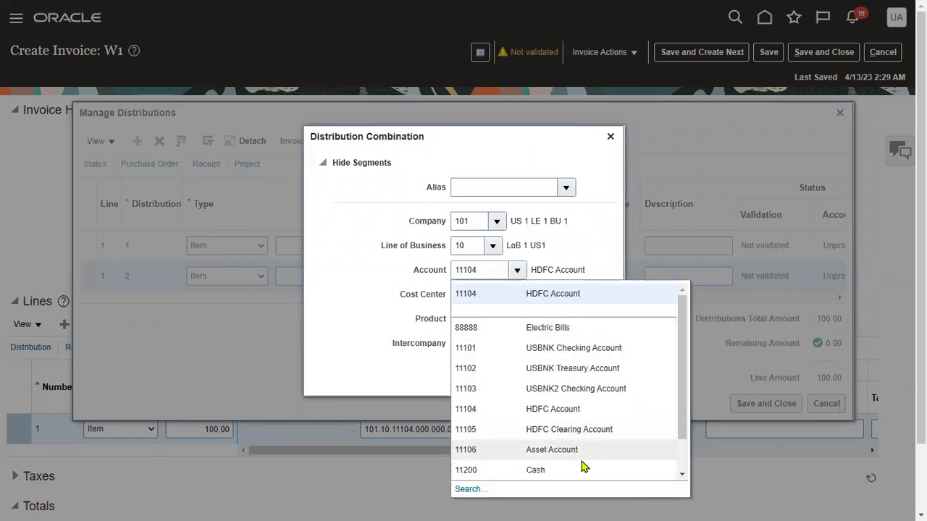
pyautogui.click(547, 331)
pyautogui.click(557, 378)
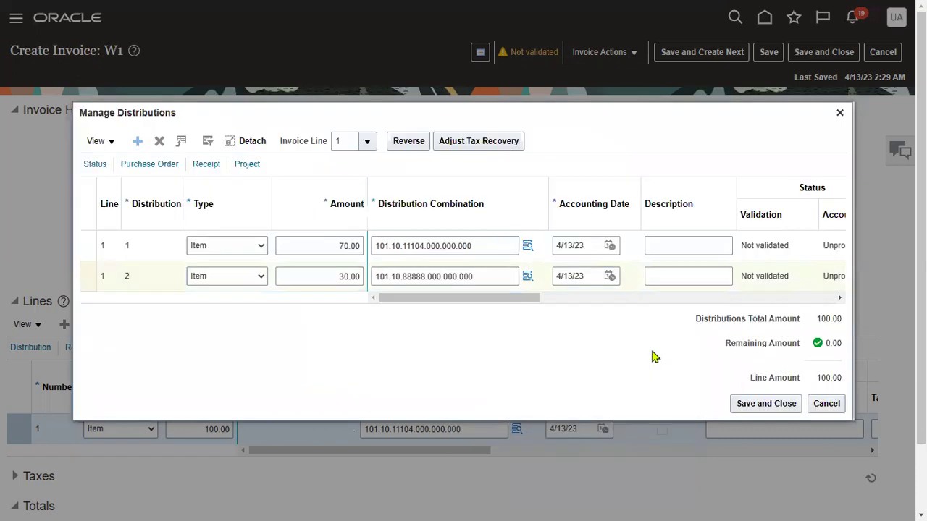
pyautogui.click(760, 404)
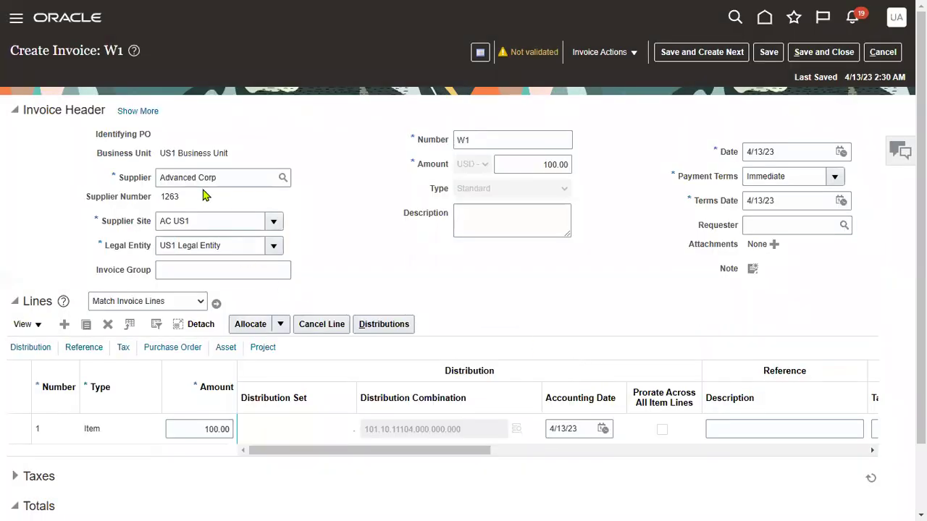
# Step: Save invoice W1 again and run Validate from Invoice Actions
pyautogui.click(59, 429)
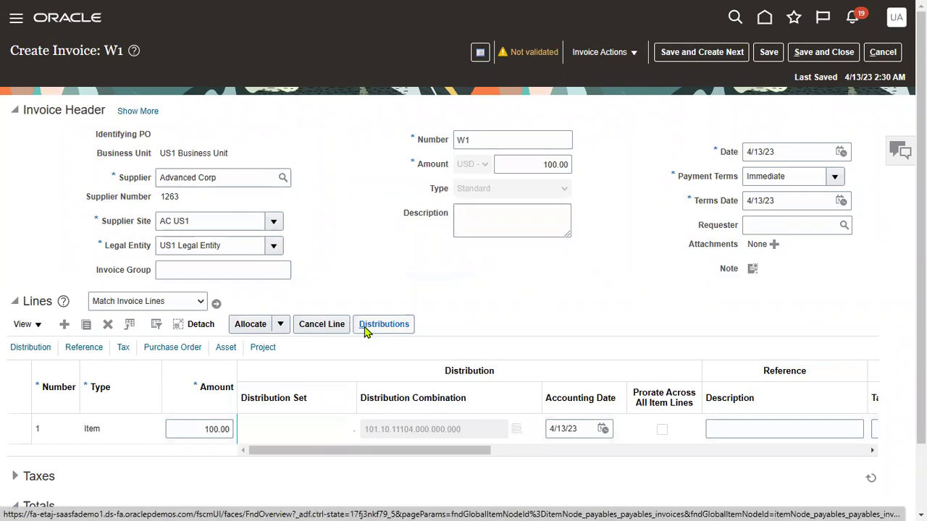
pyautogui.click(764, 55)
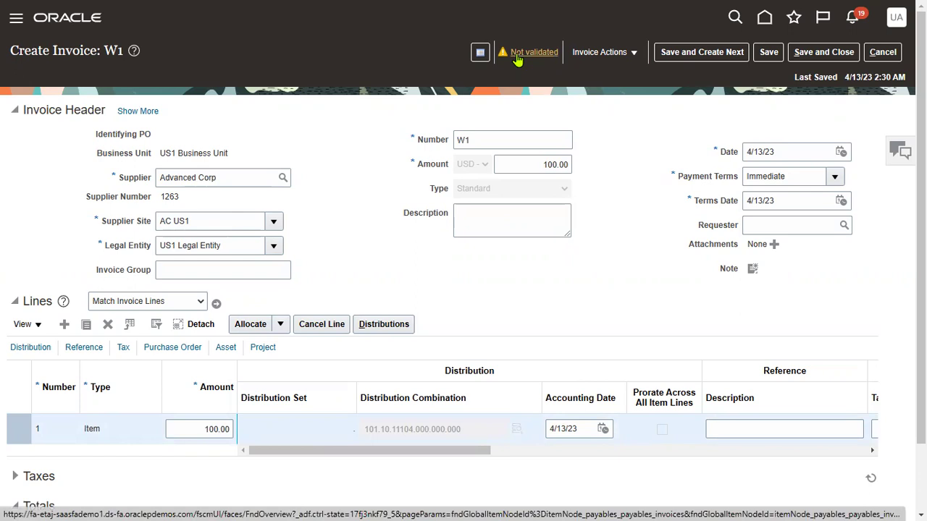
pyautogui.click(595, 53)
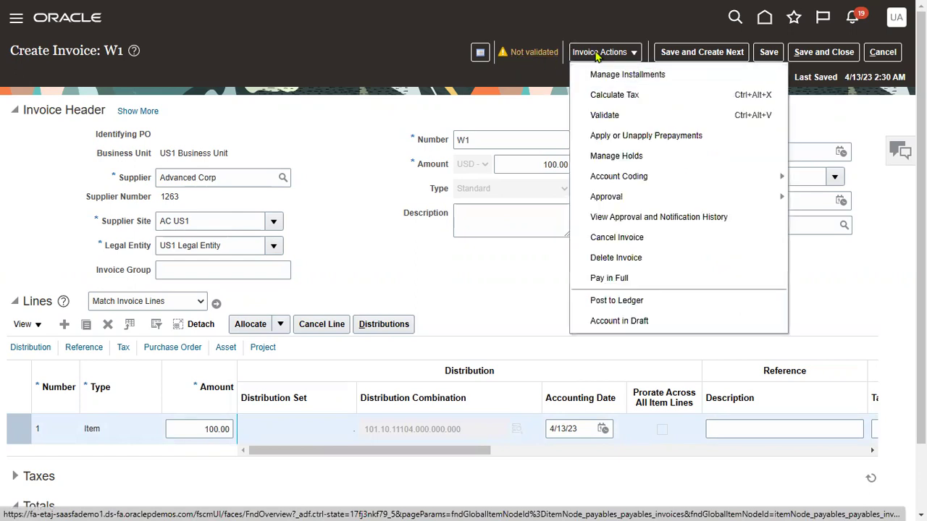
pyautogui.click(596, 118)
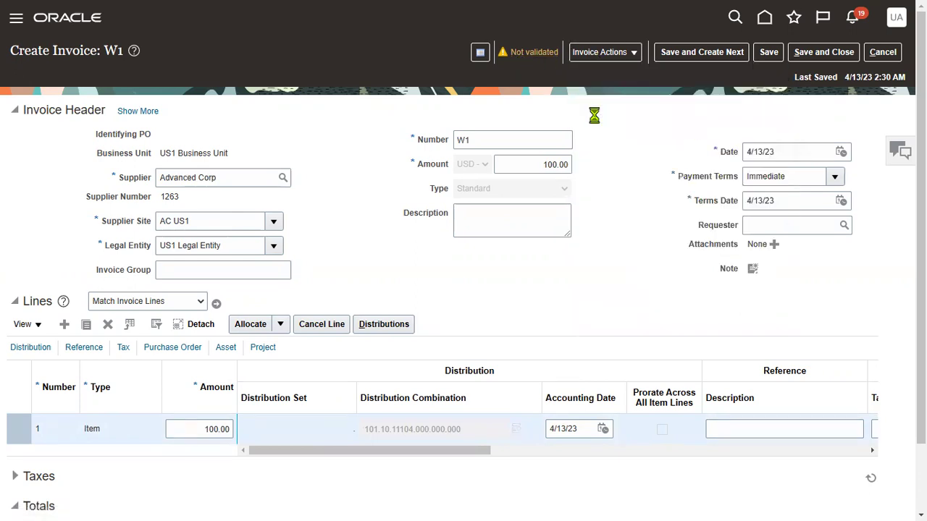
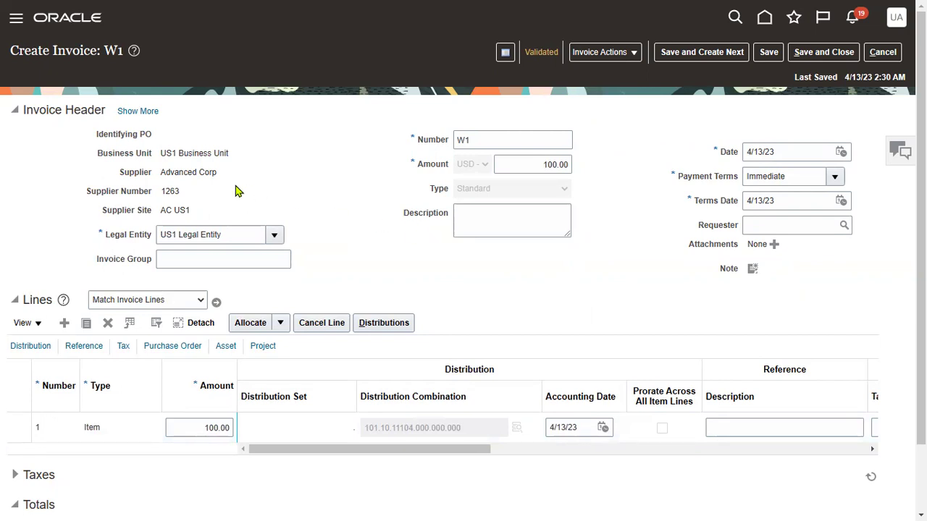
# Step: Expand invoice W1's Taxes section to confirm no transaction taxes: items 100.00, tax 0.00, total 100.00
pyautogui.moveTo(161, 152); pyautogui.dragTo(229, 154)
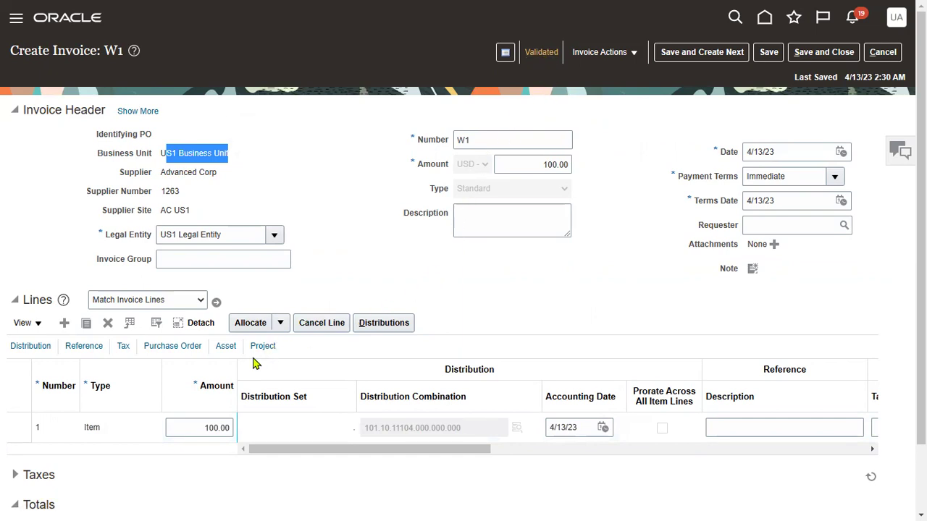
pyautogui.click(15, 475)
pyautogui.scroll(-2, 138, 480)
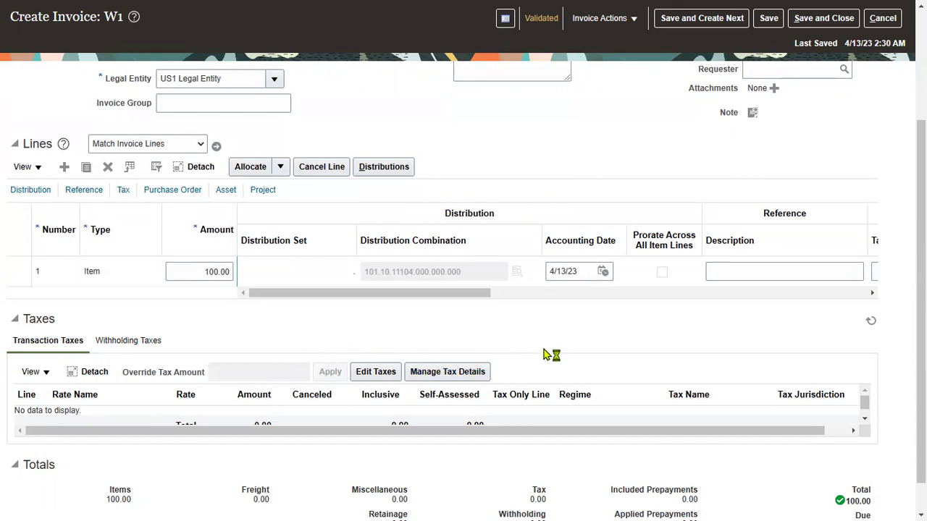
pyautogui.scroll(2, 547, 349)
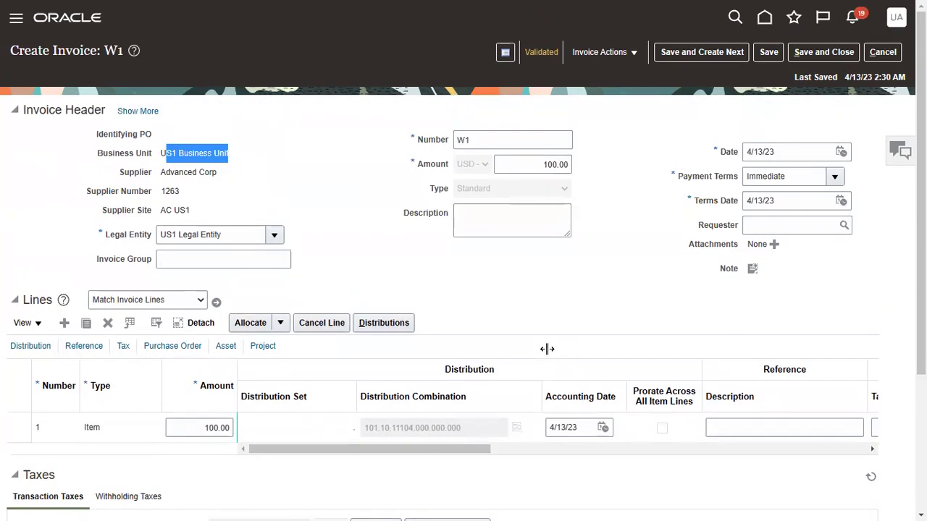
# Step: Check invoice W1's status summary until approval reads Manually approved, still unaccounted and unpaid
pyautogui.click(543, 53)
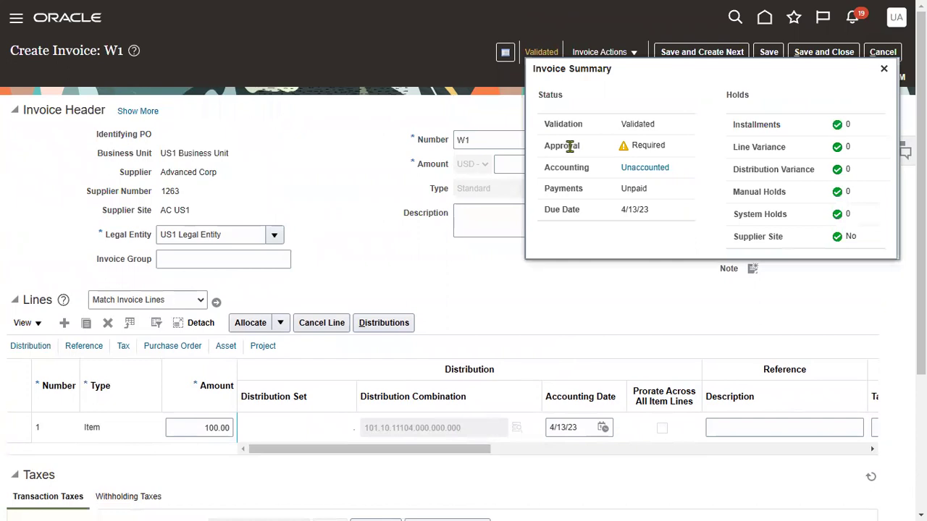
pyautogui.doubleClick(648, 147)
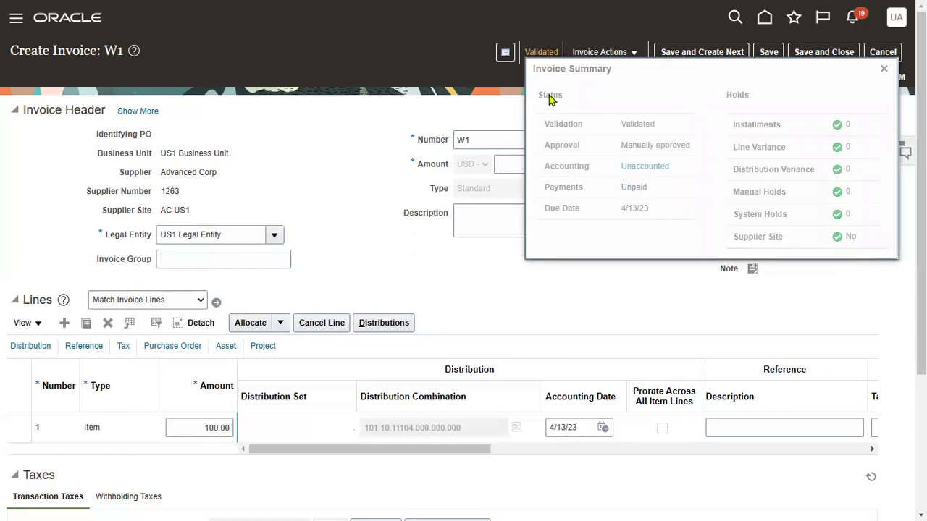
pyautogui.click(542, 52)
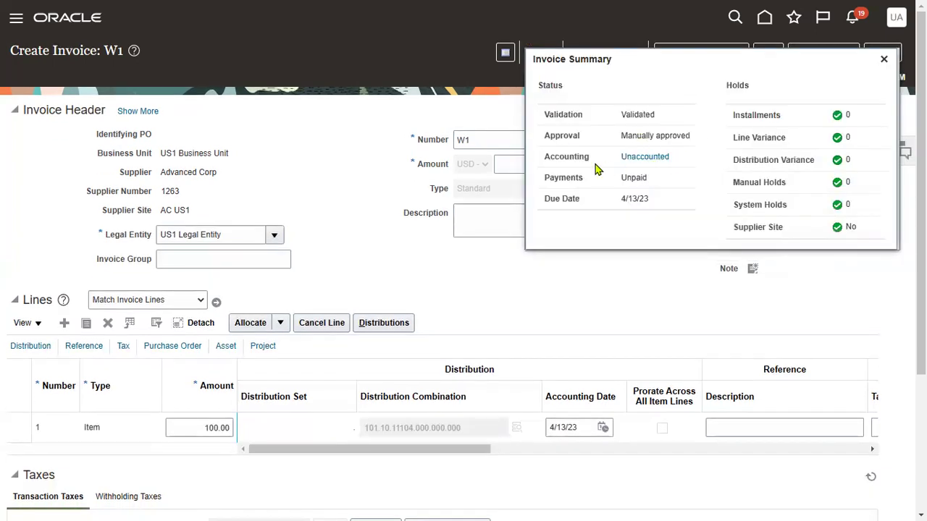
pyautogui.click(883, 59)
# Step: Post invoice W1 to the ledger from Invoice Actions until accounting is complete
pyautogui.click(620, 58)
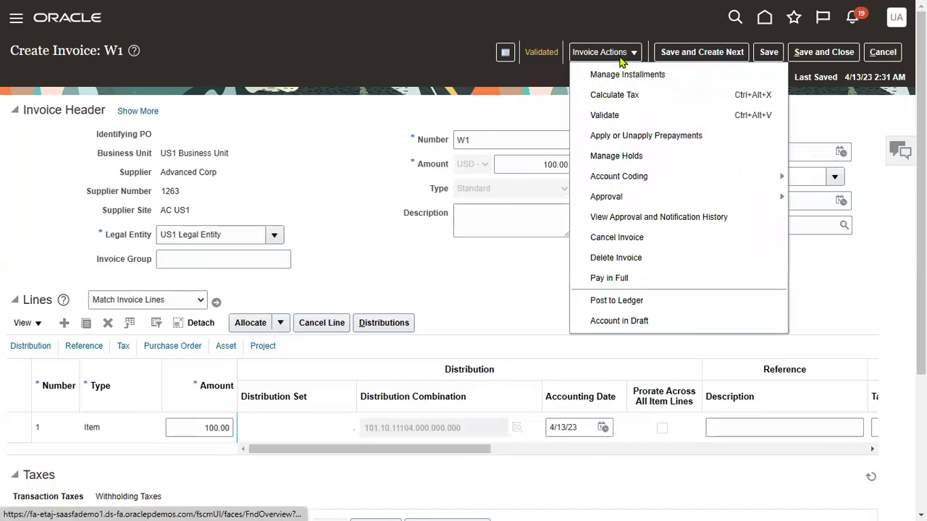
pyautogui.click(618, 304)
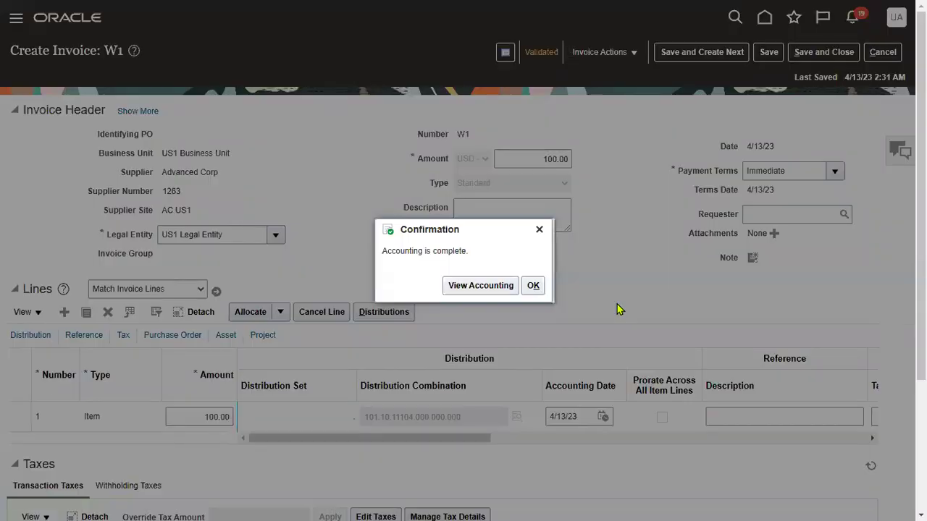
# Step: Review invoice W1's Final accounting lines: 70.00 and 30.00 expense debits, 100.00 liability credit
pyautogui.click(478, 287)
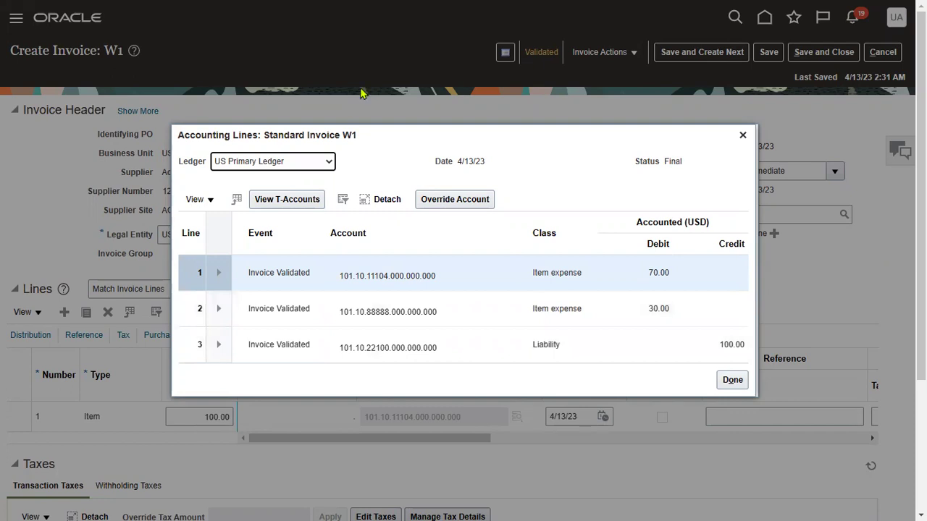
pyautogui.moveTo(631, 211); pyautogui.dragTo(692, 319)
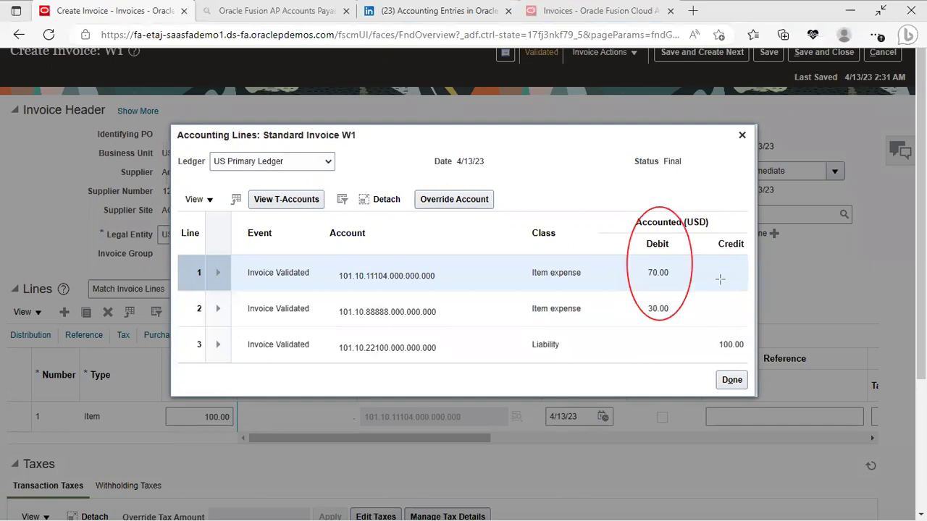
pyautogui.moveTo(709, 228)
pyautogui.mouseDown()
pyautogui.moveTo(753, 276)
pyautogui.moveTo(761, 359)
pyautogui.mouseUp()
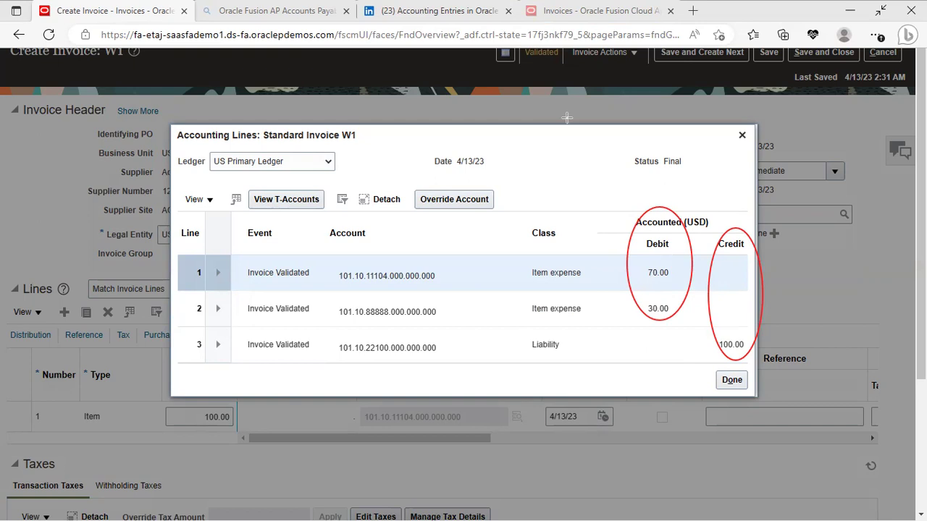
pyautogui.press('Escape')
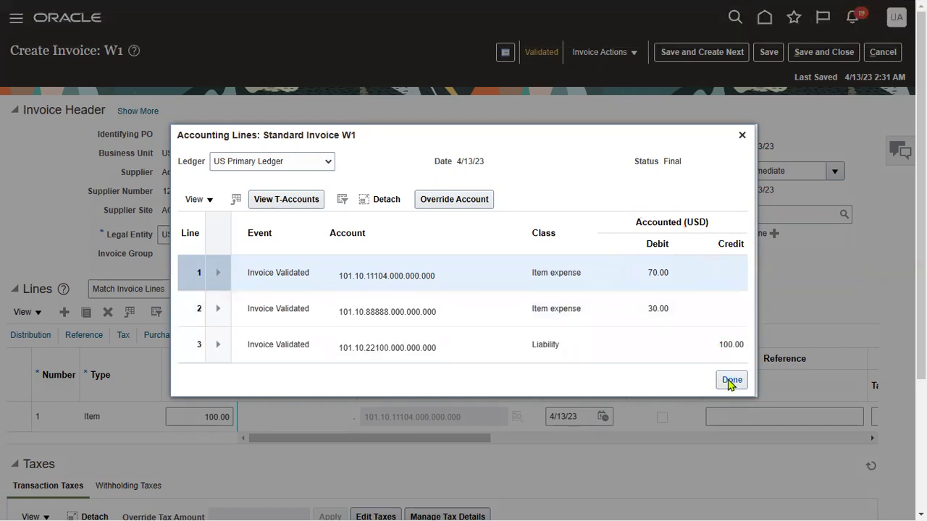
pyautogui.click(732, 380)
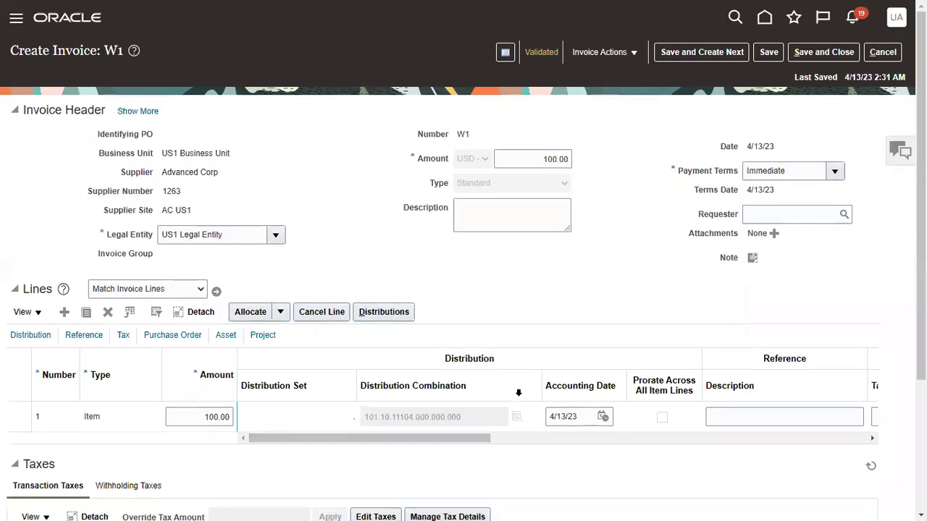
# Step: Save and close invoice W1
pyautogui.click(610, 55)
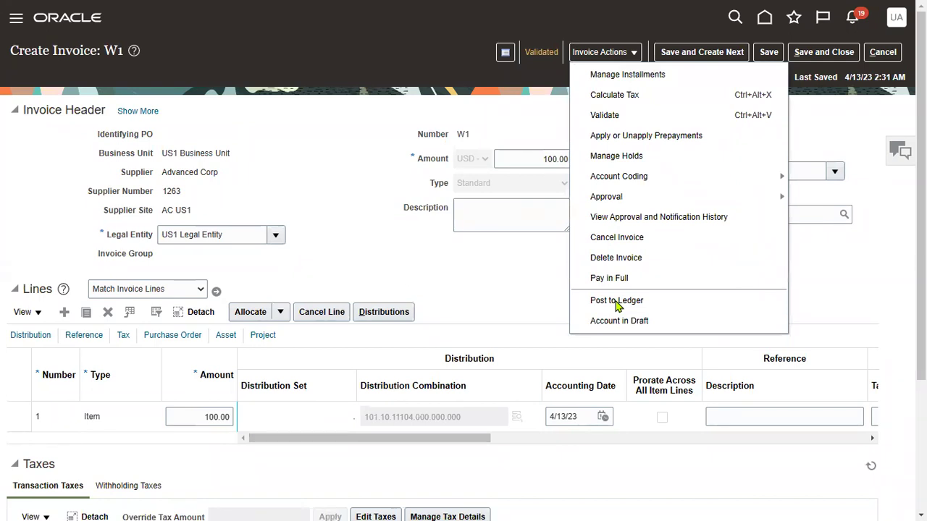
pyautogui.click(392, 223)
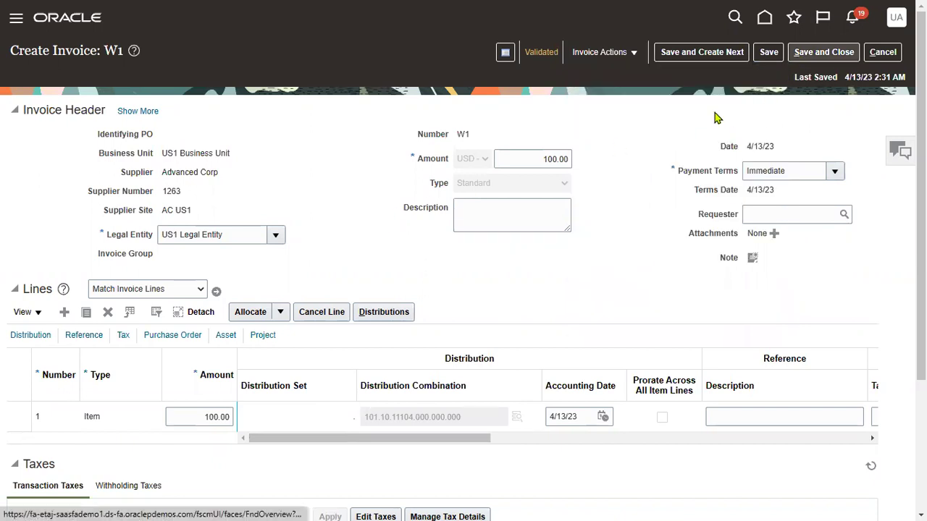
pyautogui.doubleClick(463, 134)
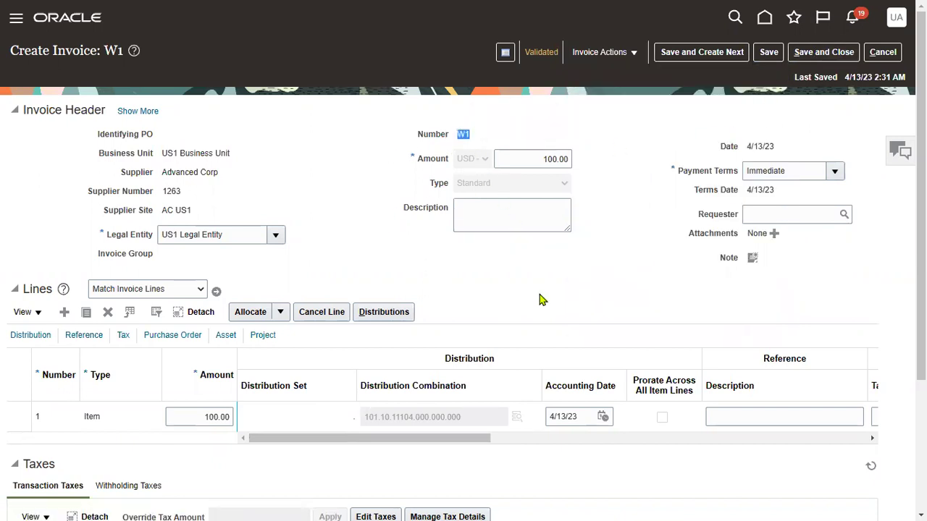
pyautogui.click(805, 52)
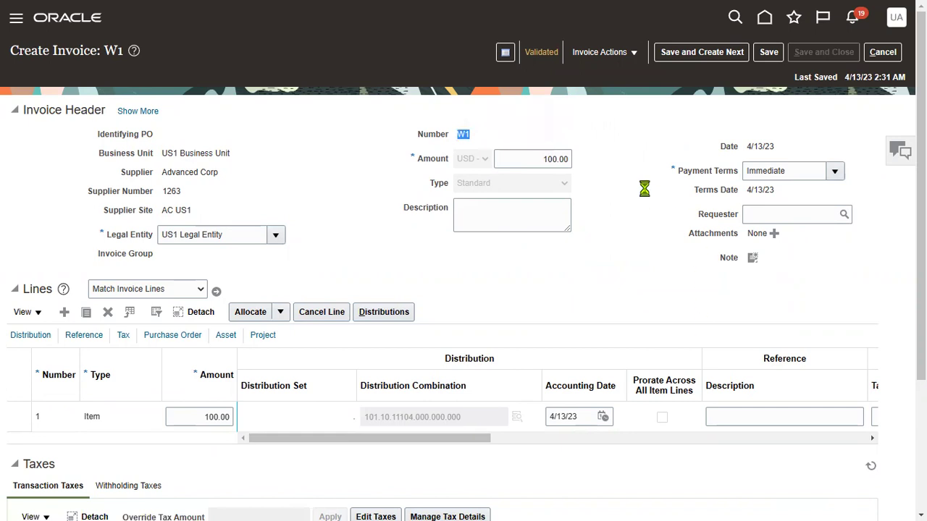
# Step: Sign out of the application and confirm the logout
pyautogui.click(903, 22)
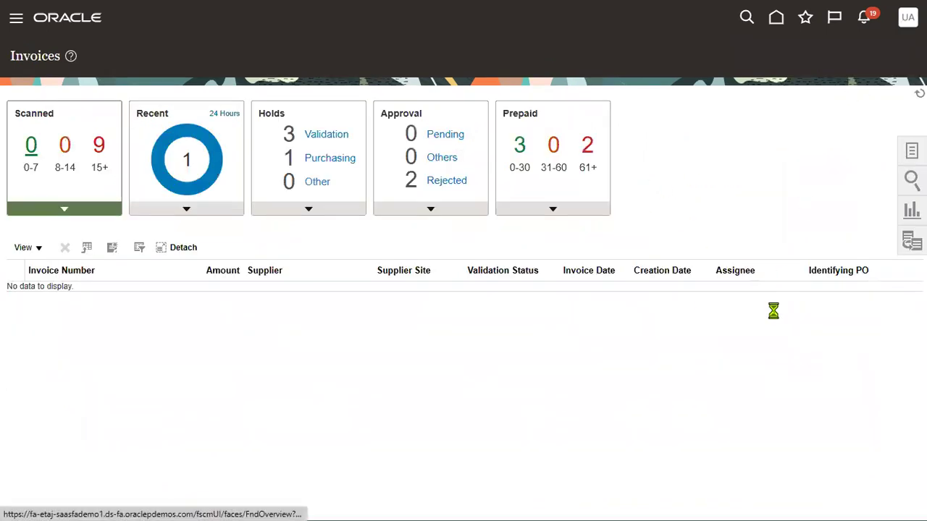
pyautogui.click(250, 376)
pyautogui.click(16, 17)
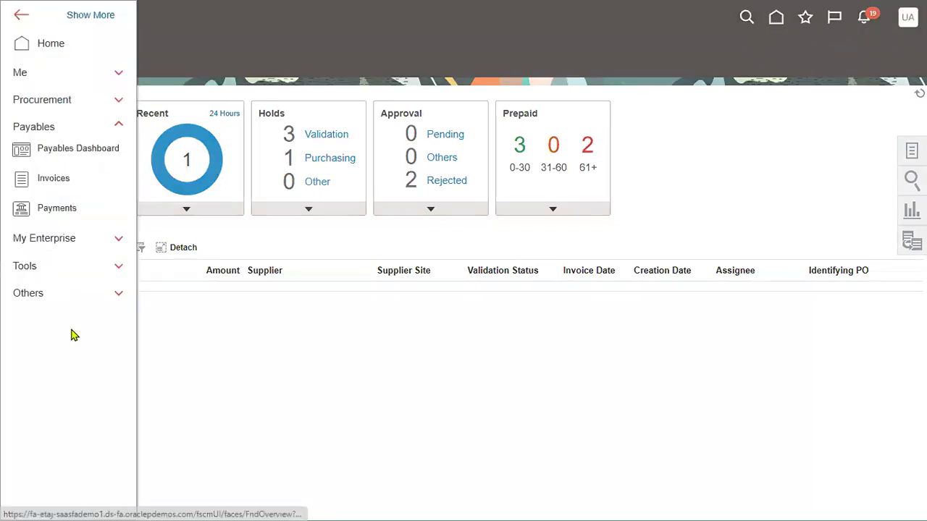
pyautogui.click(63, 243)
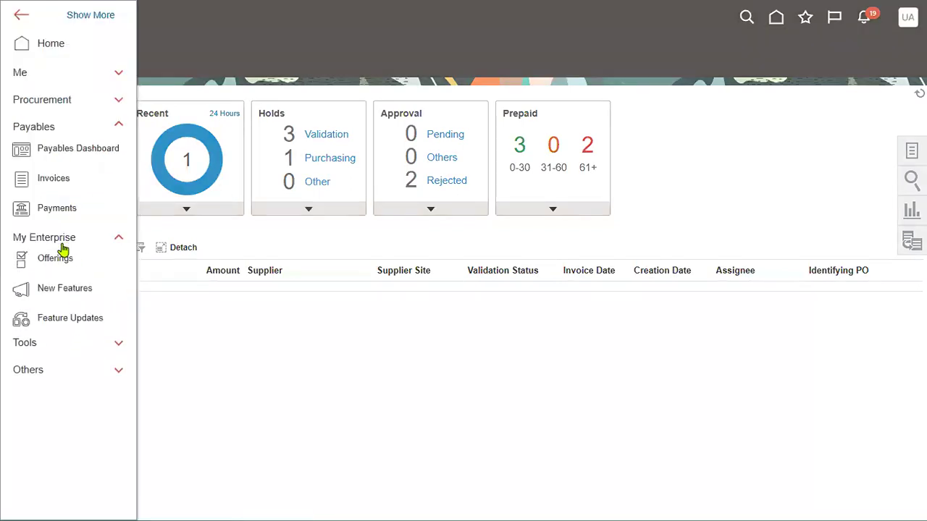
pyautogui.click(55, 389)
pyautogui.scroll(-1, 71, 197)
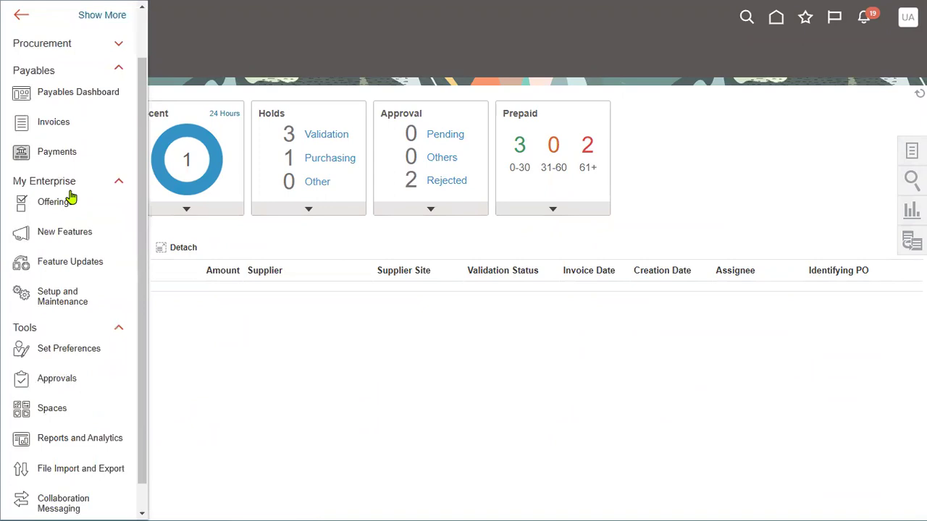
pyautogui.click(729, 90)
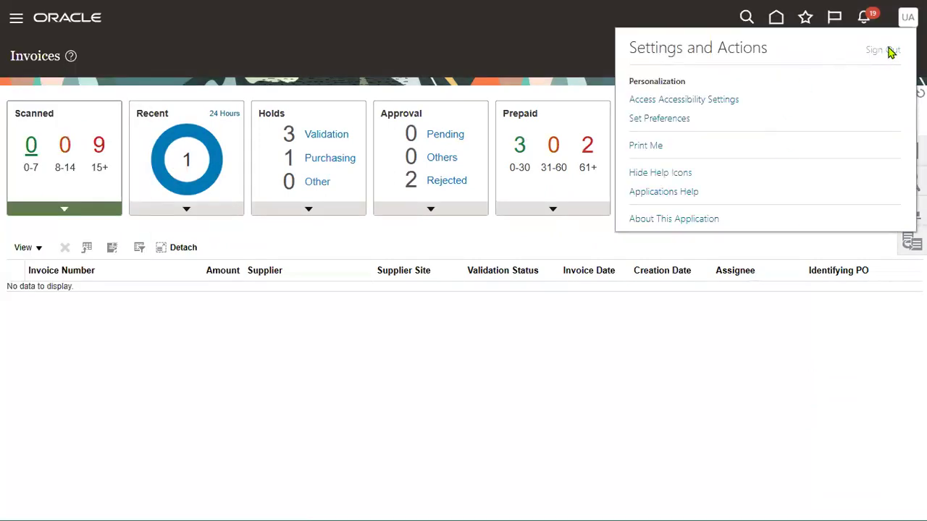
pyautogui.click(890, 50)
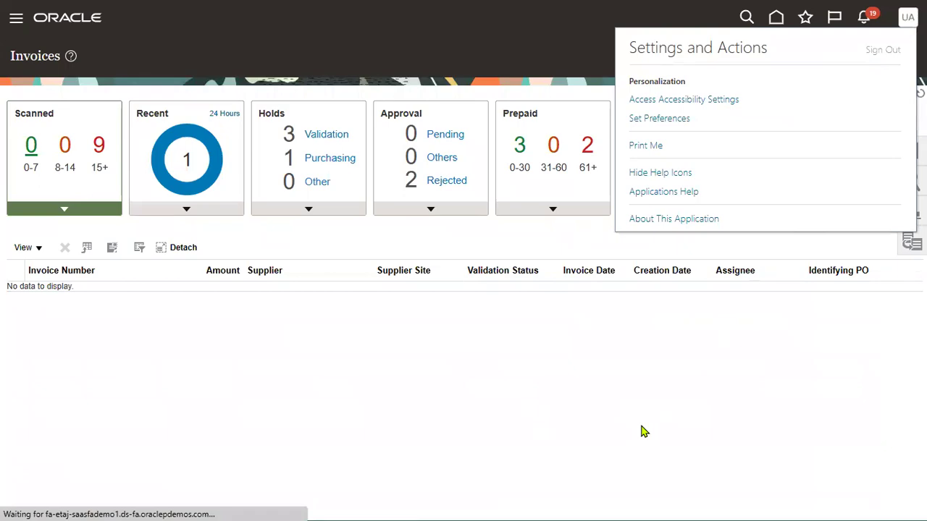
pyautogui.click(441, 286)
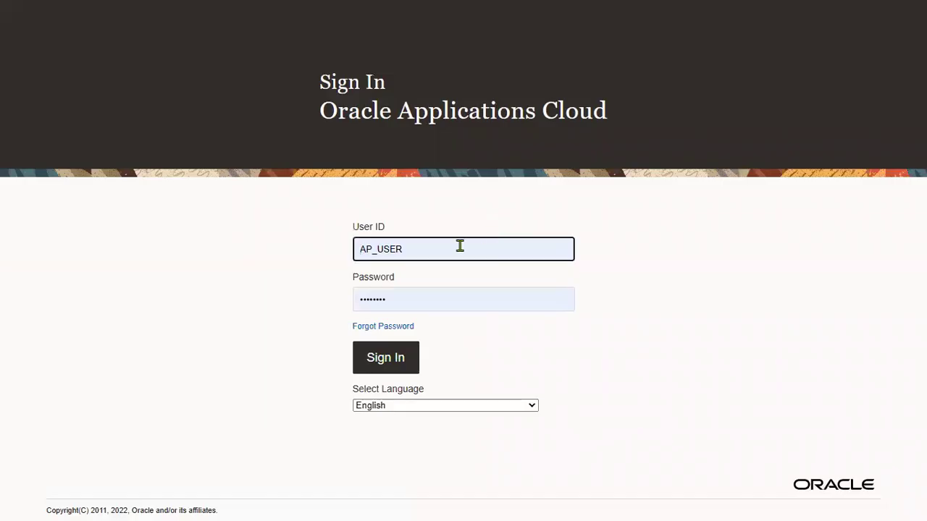
# Step: Sign in as another saved user and scroll the navigator down to the Tools group
pyautogui.doubleClick(383, 250)
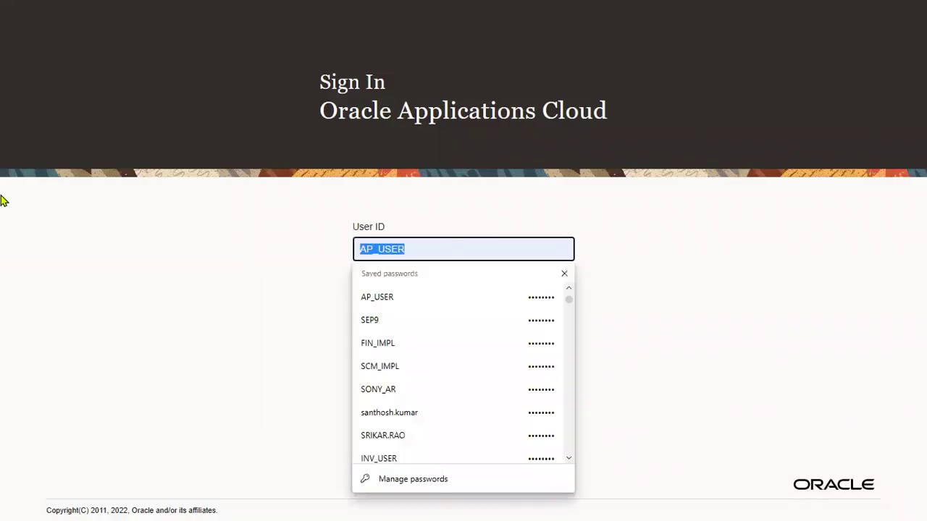
pyautogui.write('MAR.MAR')
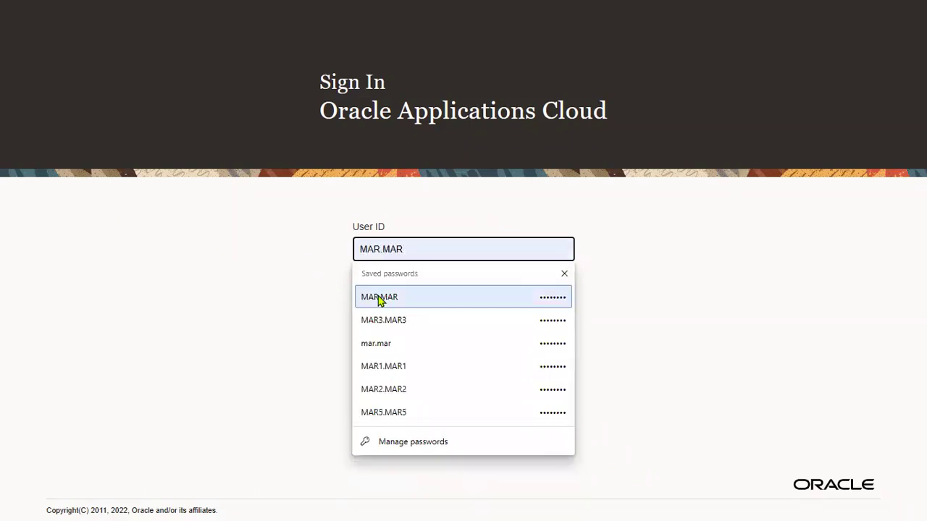
pyautogui.click(377, 298)
pyautogui.click(386, 356)
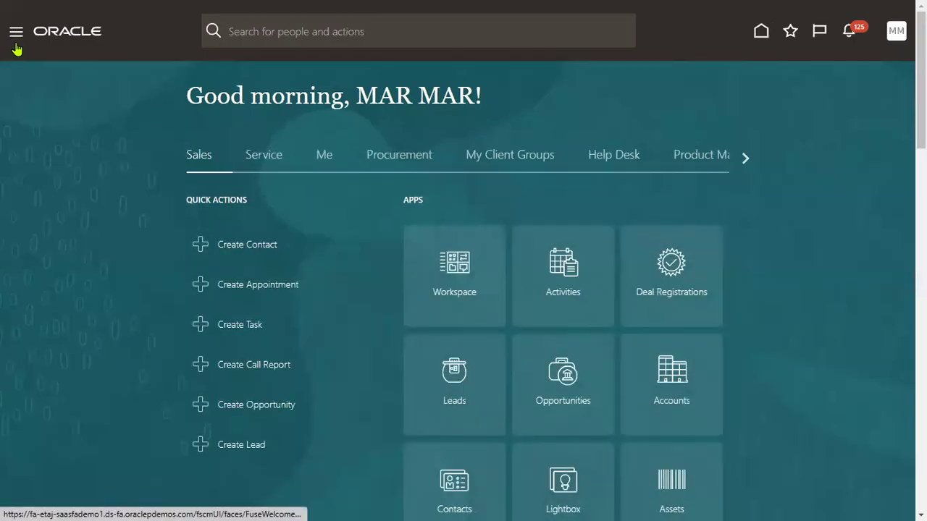
pyautogui.scroll(-5, 62, 386)
pyautogui.scroll(-3, 105, 400)
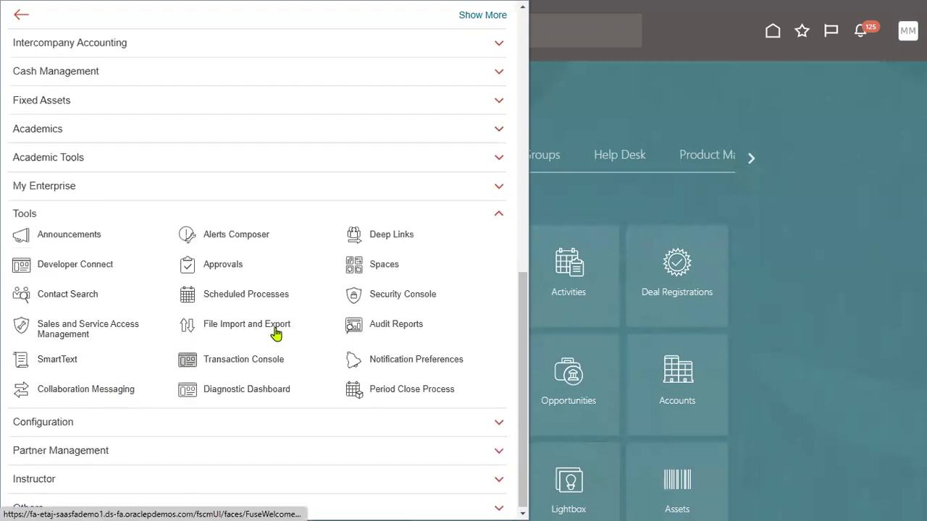
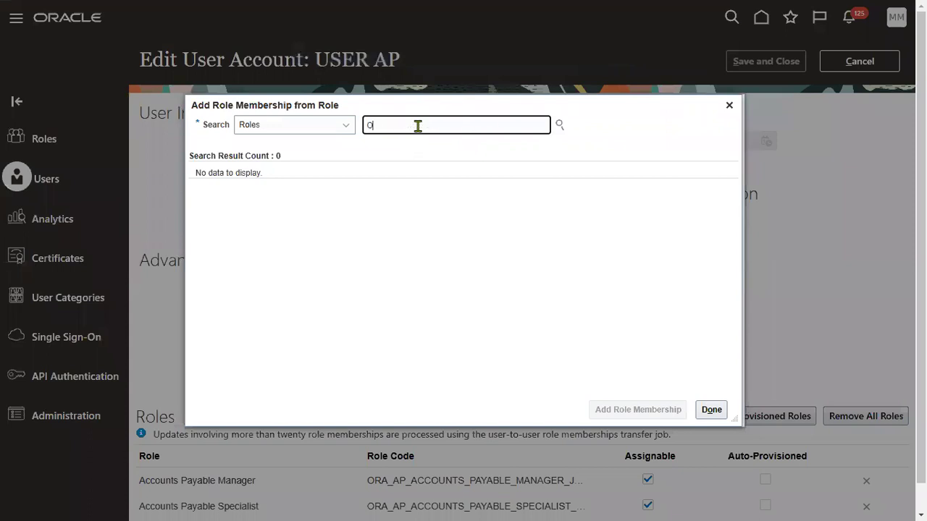
# Step: Search the Add Role Membership dialog for roles matching ORA_GL_GE
pyautogui.write('RA_GL_G')
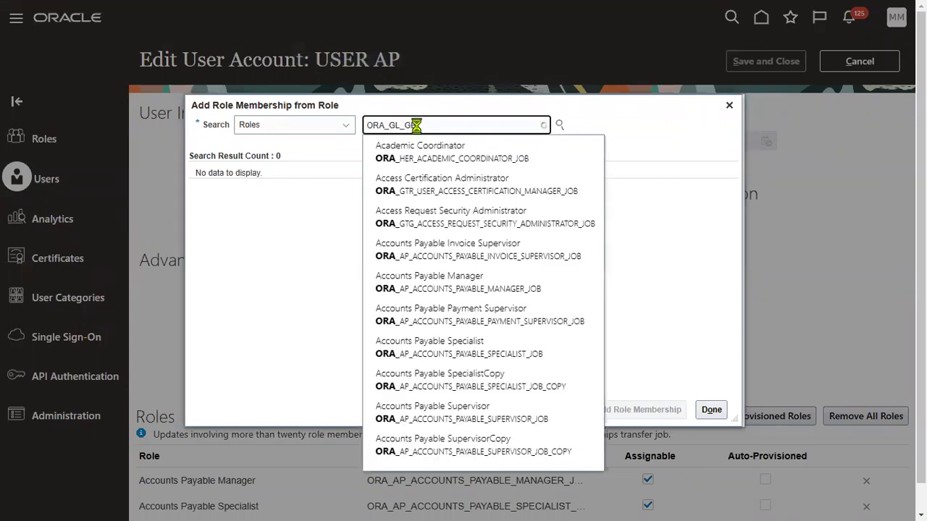
pyautogui.write('E')
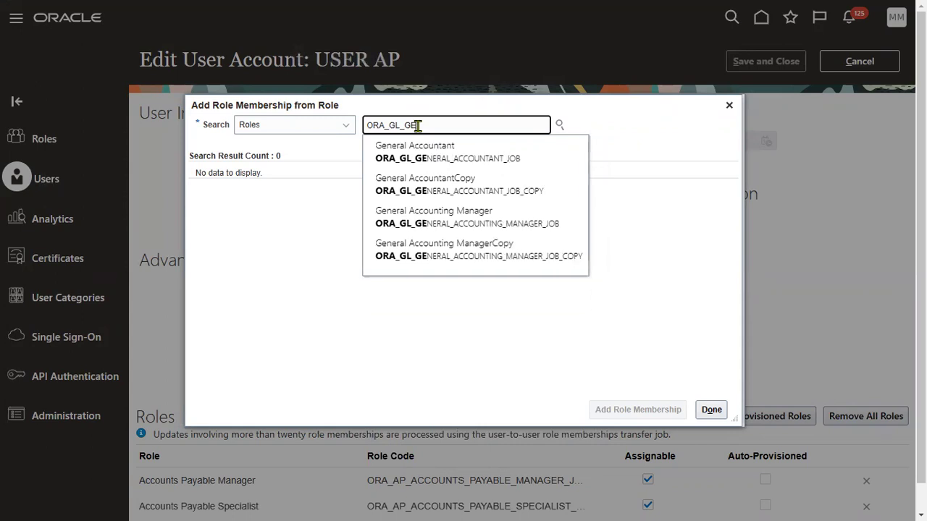
# Step: Add the General Accountant and General Accounting Manager roles to USER AP's account
pyautogui.click(430, 148)
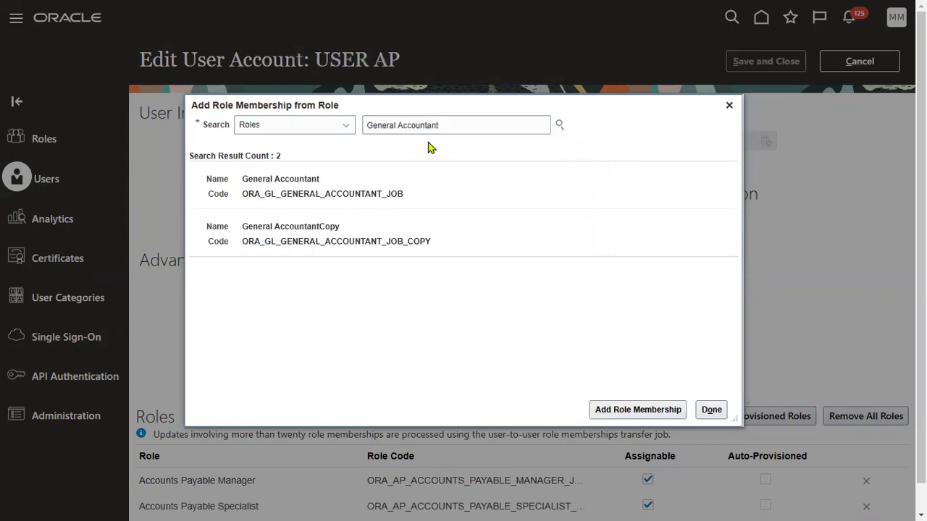
pyautogui.click(613, 409)
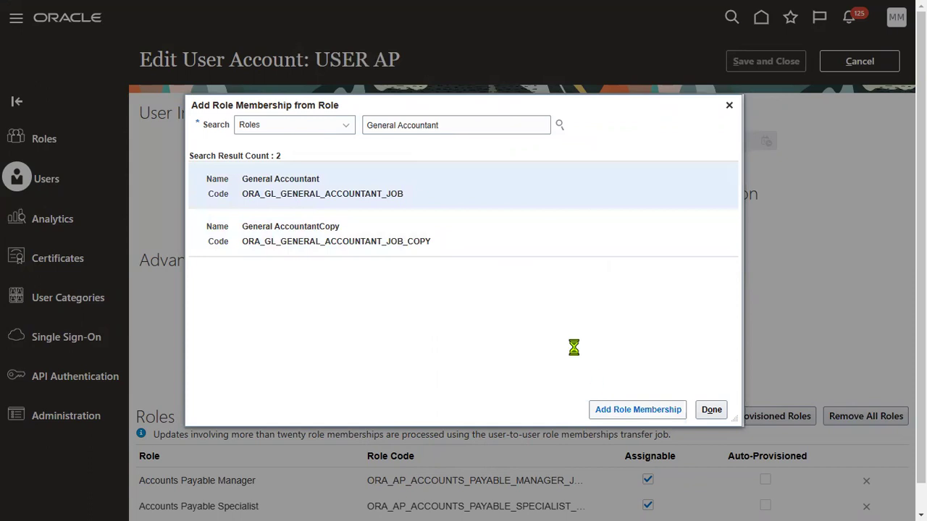
pyautogui.write('ORA_GL')
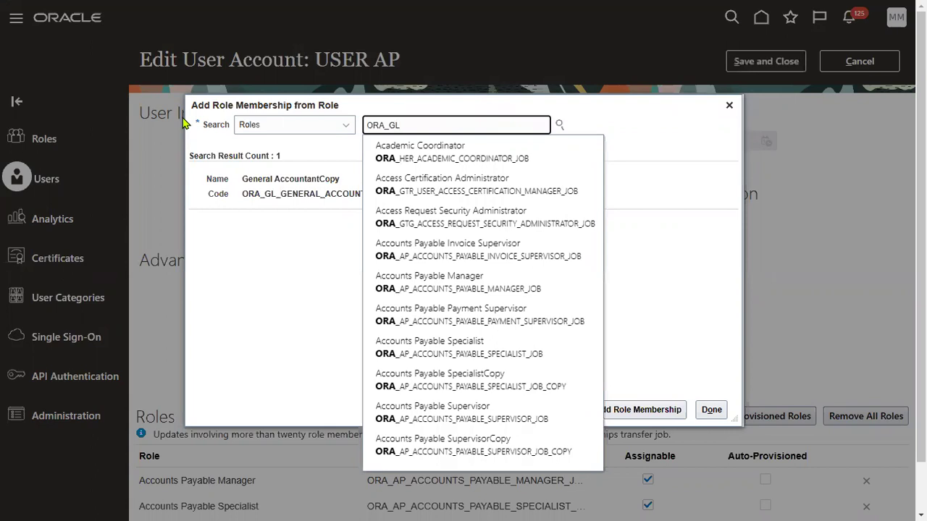
pyautogui.write('GENE')
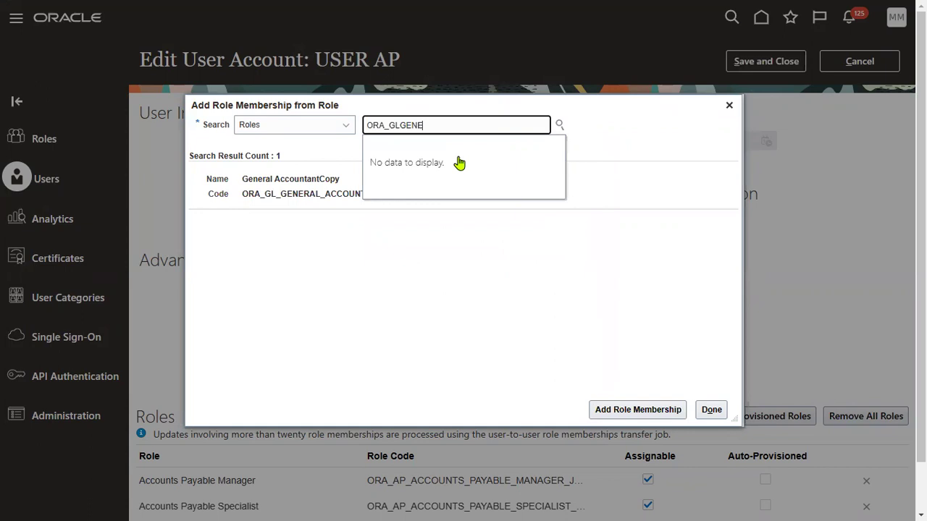
pyautogui.click(399, 125)
pyautogui.write('_')
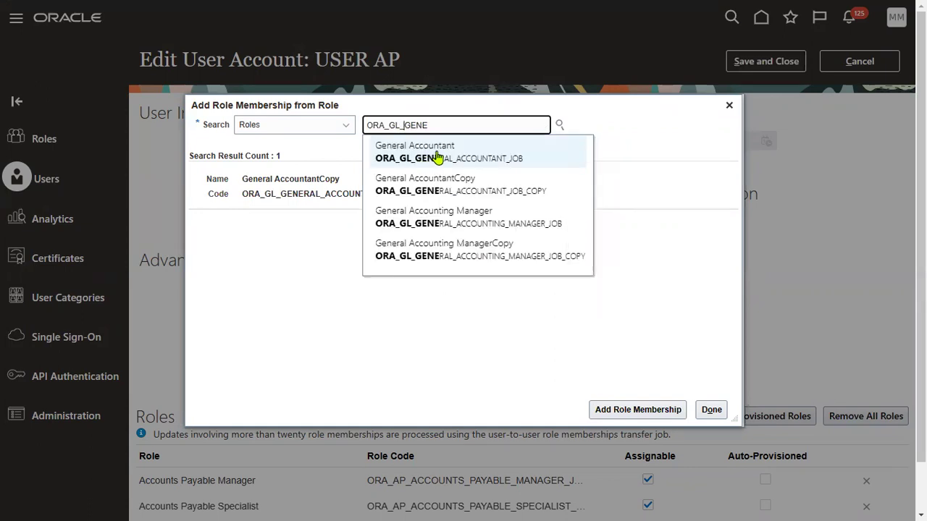
pyautogui.click(474, 219)
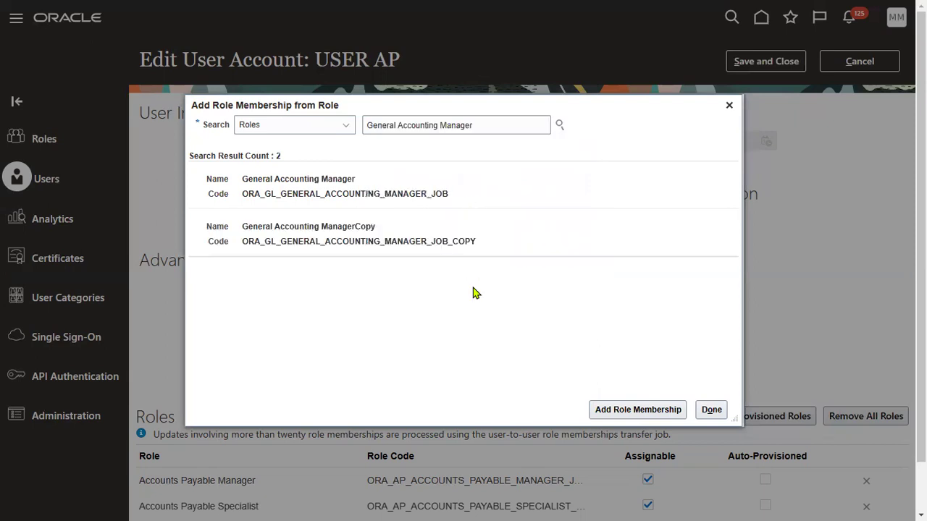
pyautogui.moveTo(437, 193); pyautogui.dragTo(443, 194)
pyautogui.click(628, 418)
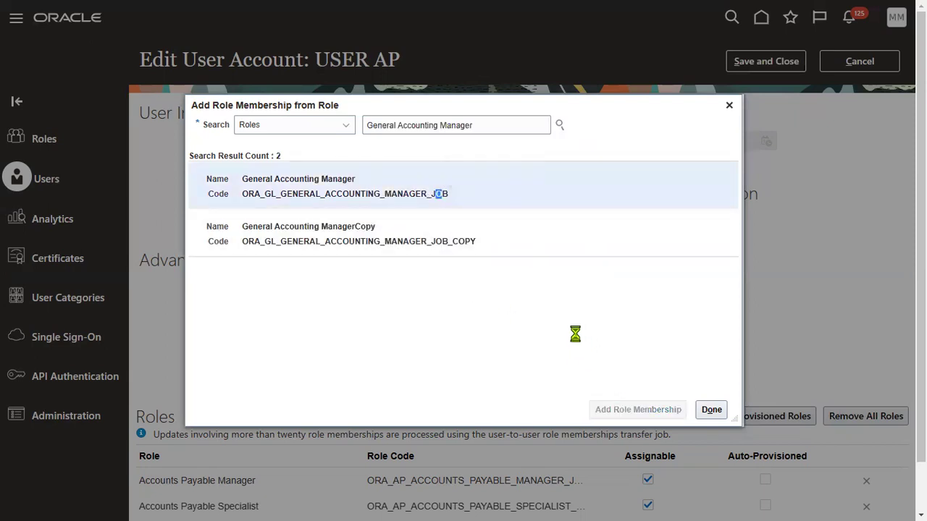
pyautogui.click(714, 410)
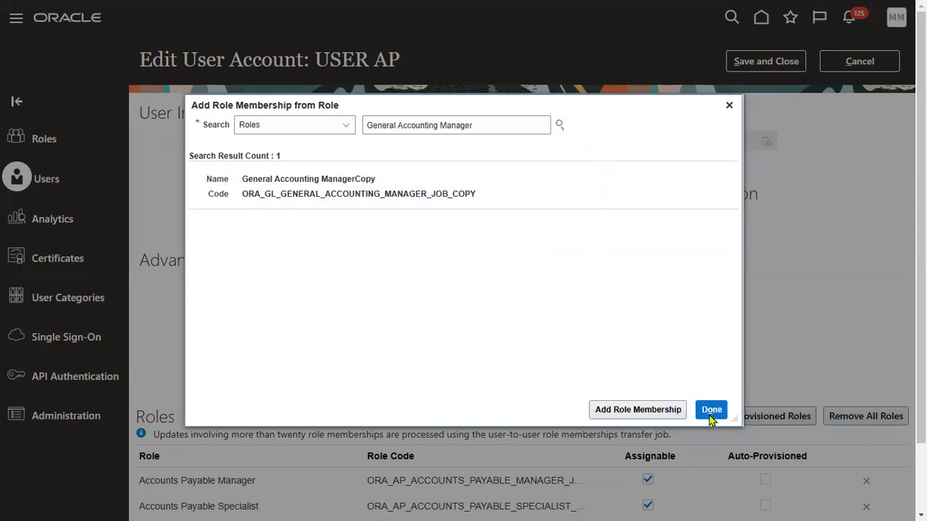
pyautogui.scroll(-1, 284, 321)
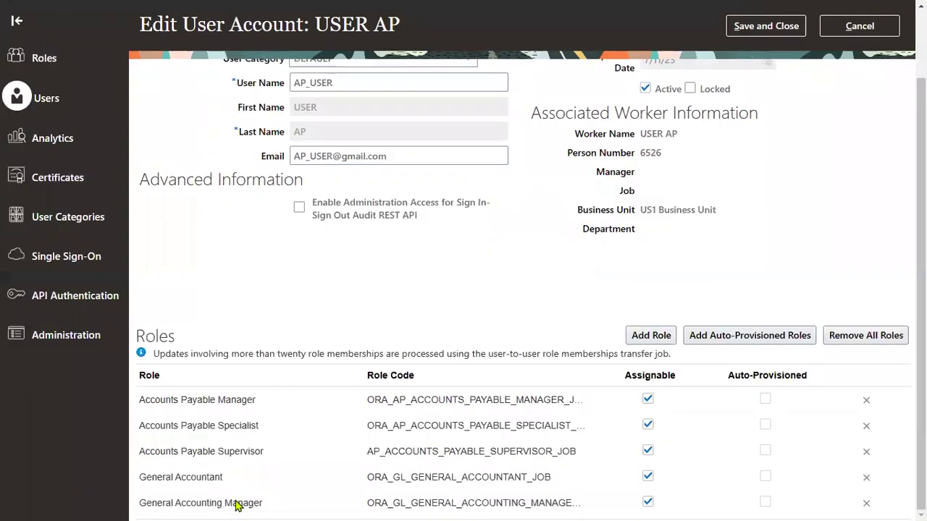
# Step: Save USER AP's new roles and go to the Setup and Maintenance work area
pyautogui.click(767, 25)
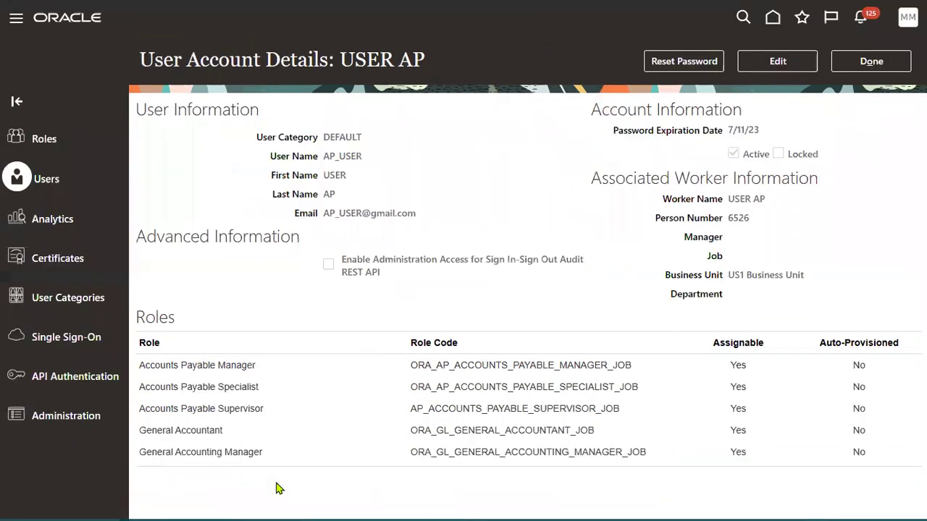
pyautogui.click(878, 61)
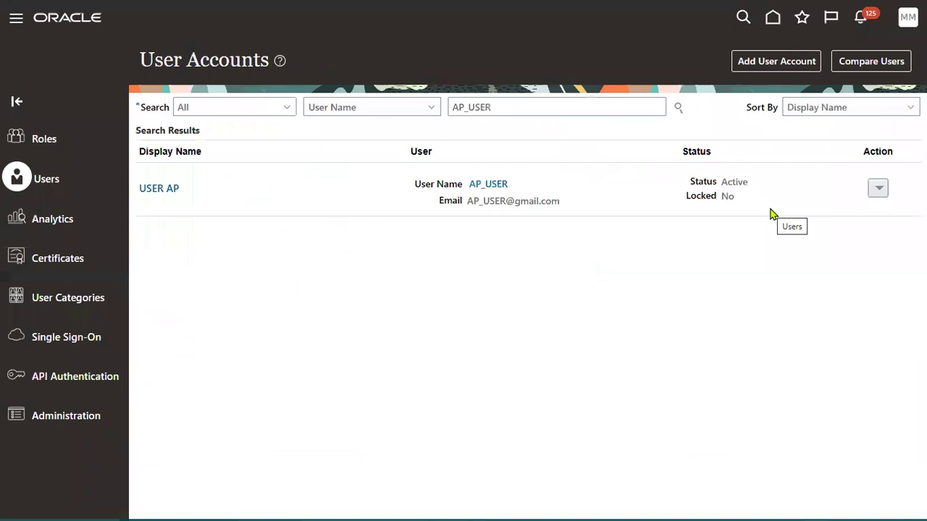
pyautogui.click(902, 60)
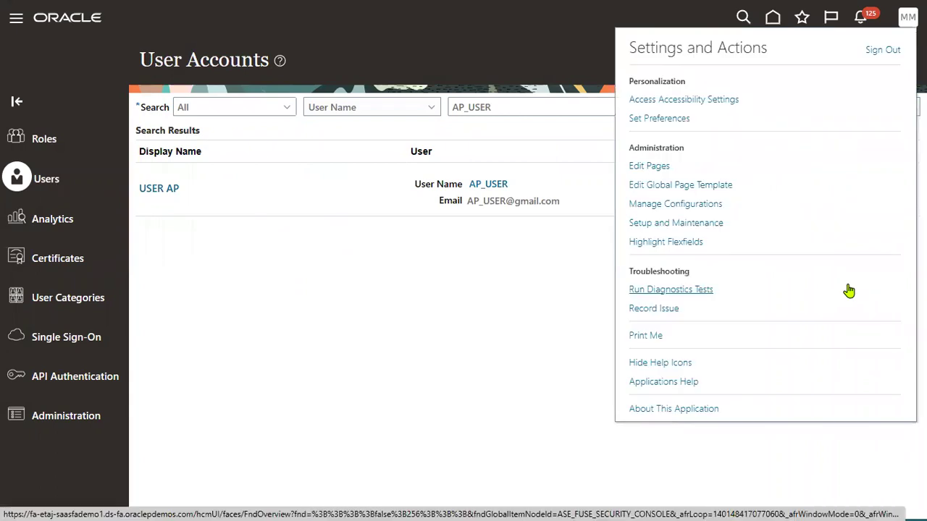
pyautogui.click(713, 224)
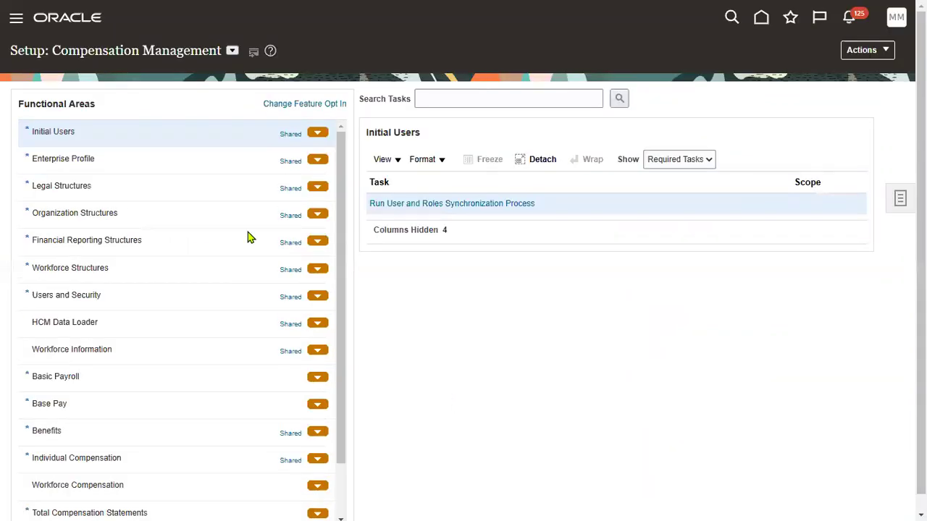
# Step: Switch the setup offering to Financials and search its tasks for 'data access'
pyautogui.click(232, 50)
pyautogui.click(250, 143)
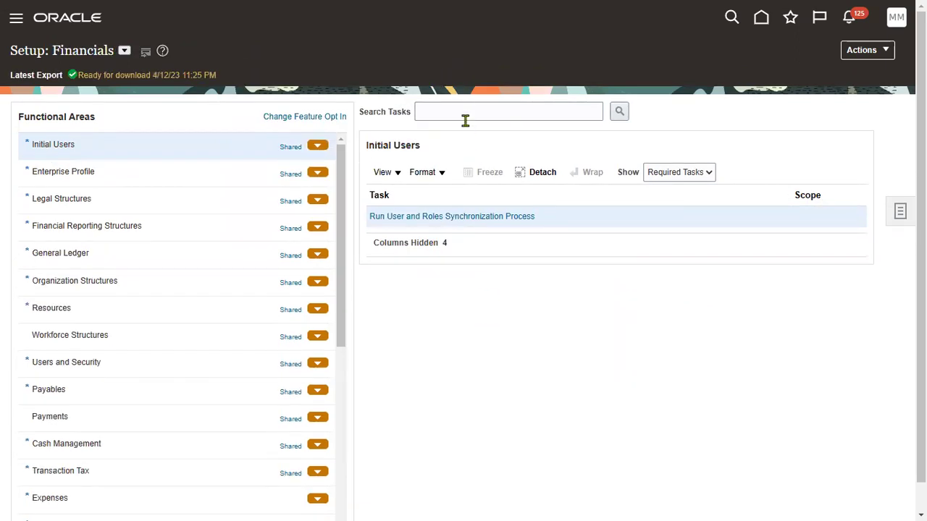
pyautogui.click(465, 115)
pyautogui.write('da')
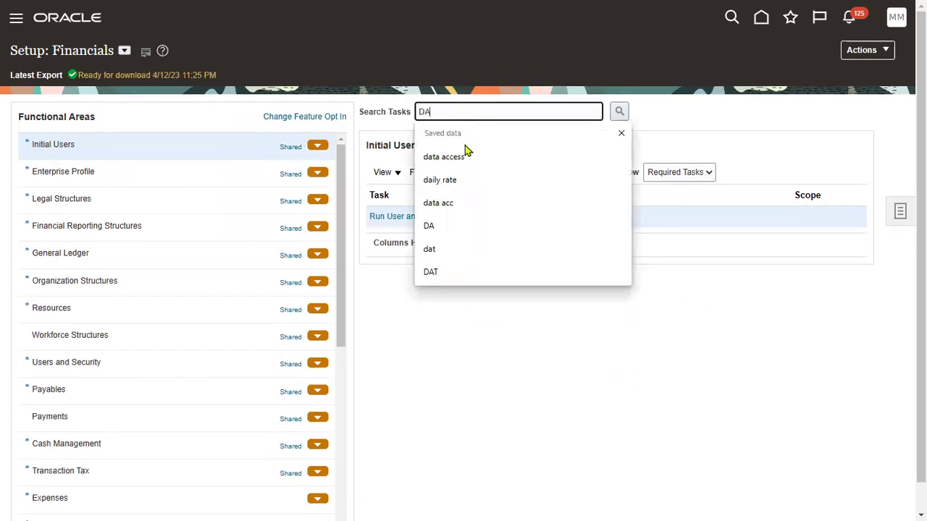
pyautogui.click(467, 154)
pyautogui.click(620, 110)
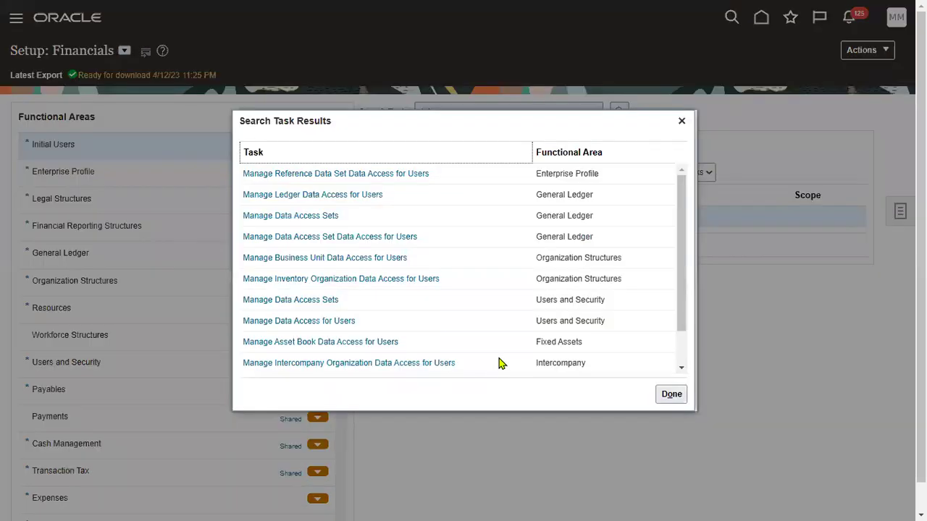
# Step: Open Manage Data Access for Users and start a new data access entry
pyautogui.click(330, 321)
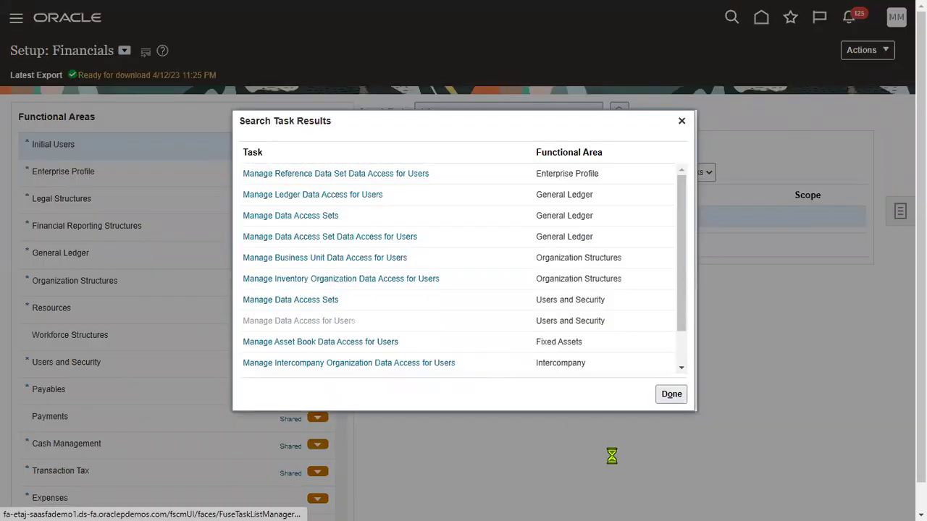
pyautogui.click(451, 388)
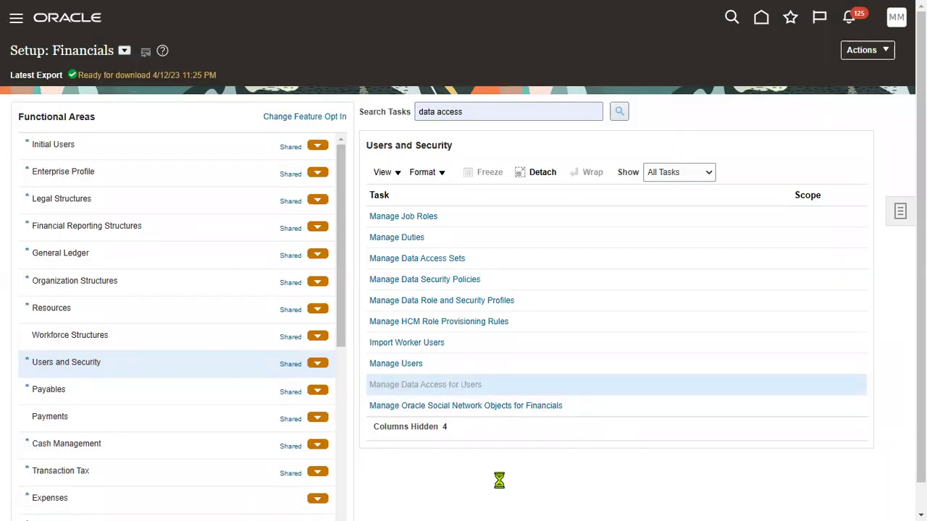
pyautogui.click(110, 257)
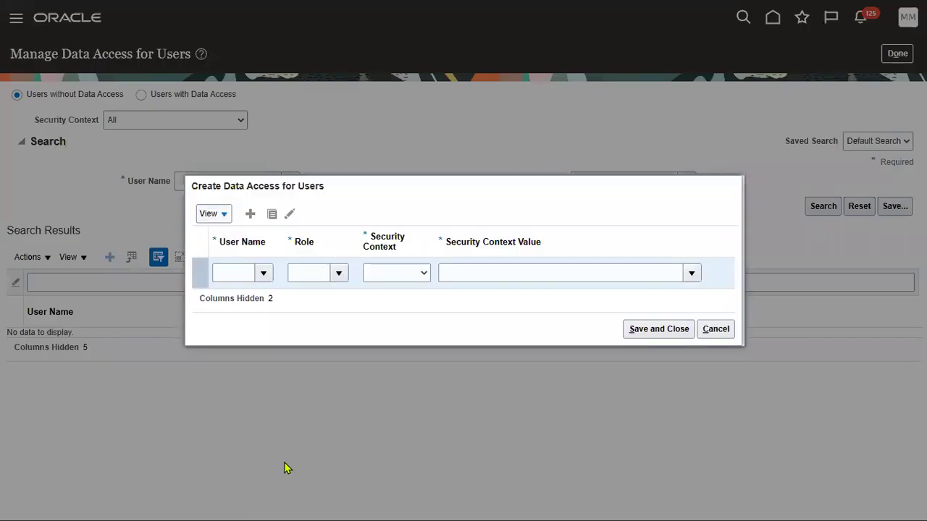
# Step: Grant AP_USER's General Accountant role the Data access set US Primary Ledger
pyautogui.click(244, 272)
pyautogui.write('AP_USER')
pyautogui.press('Tab')
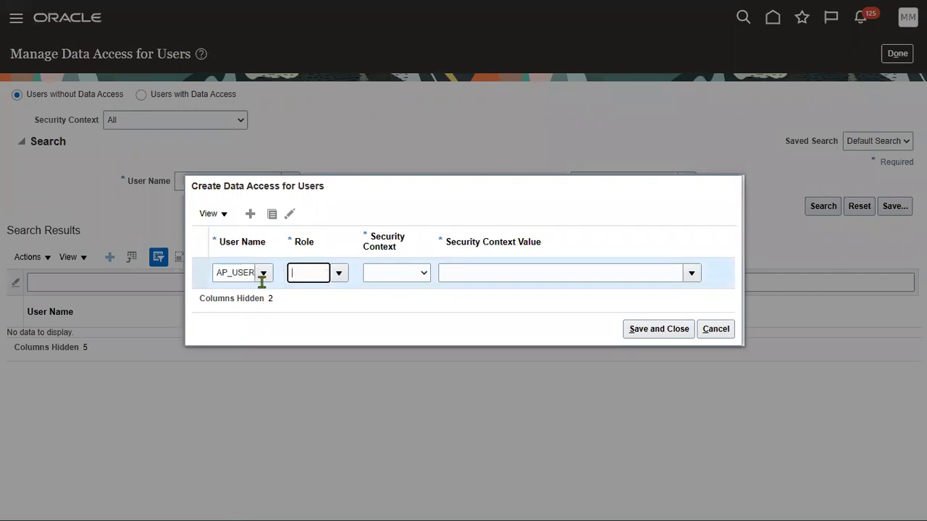
pyautogui.click(333, 281)
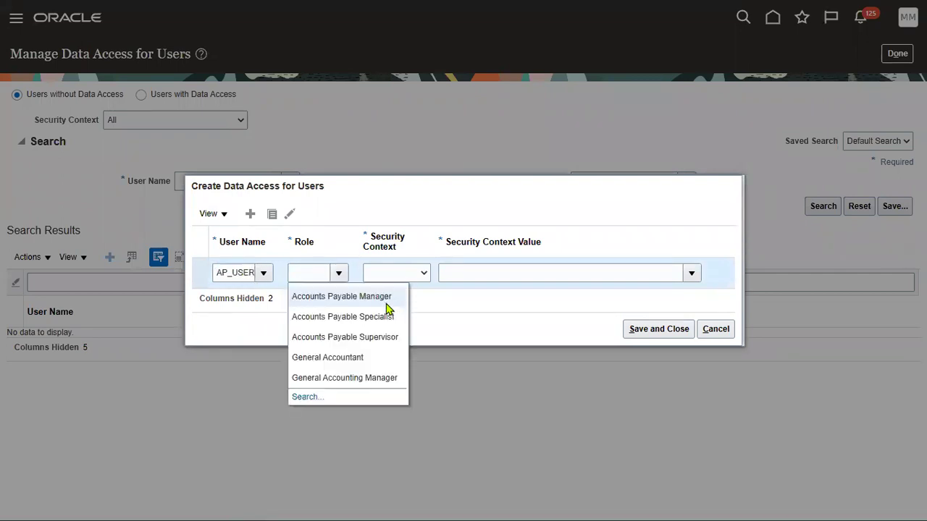
pyautogui.click(367, 359)
pyautogui.click(416, 276)
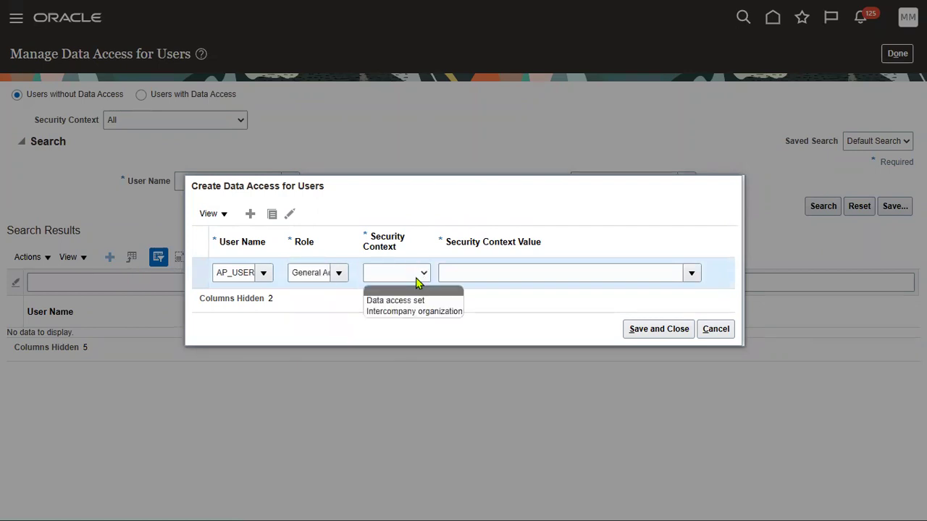
pyautogui.click(416, 304)
pyautogui.click(477, 271)
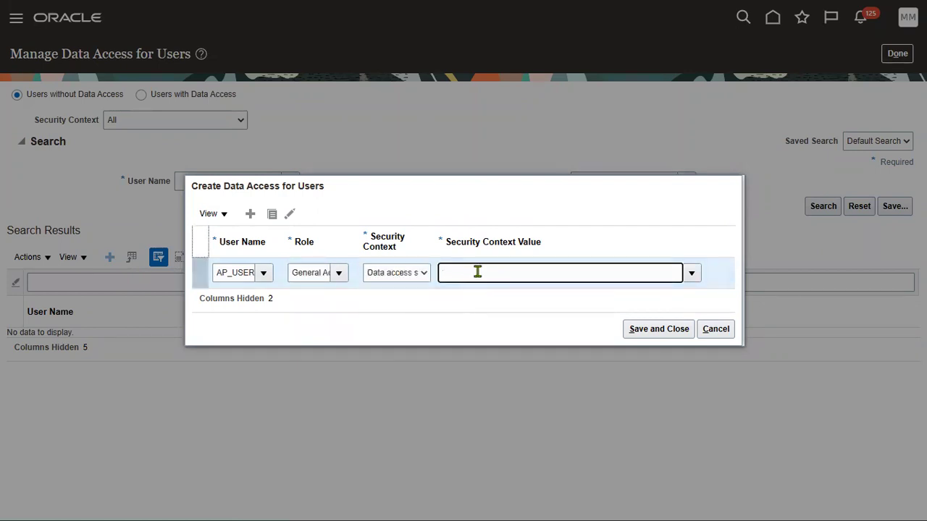
pyautogui.write('US P')
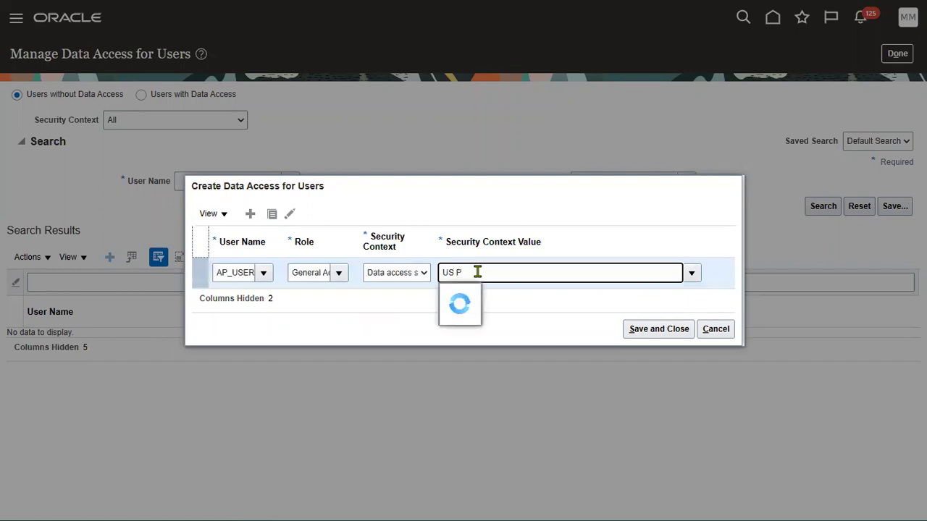
pyautogui.click(478, 297)
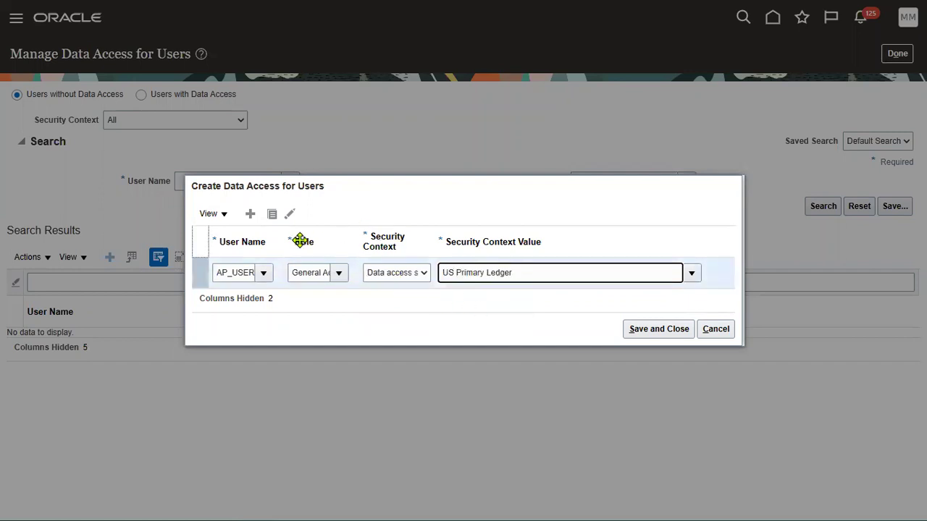
# Step: Duplicate the row for the second role with US Primary Ledger and save both entries
pyautogui.click(272, 214)
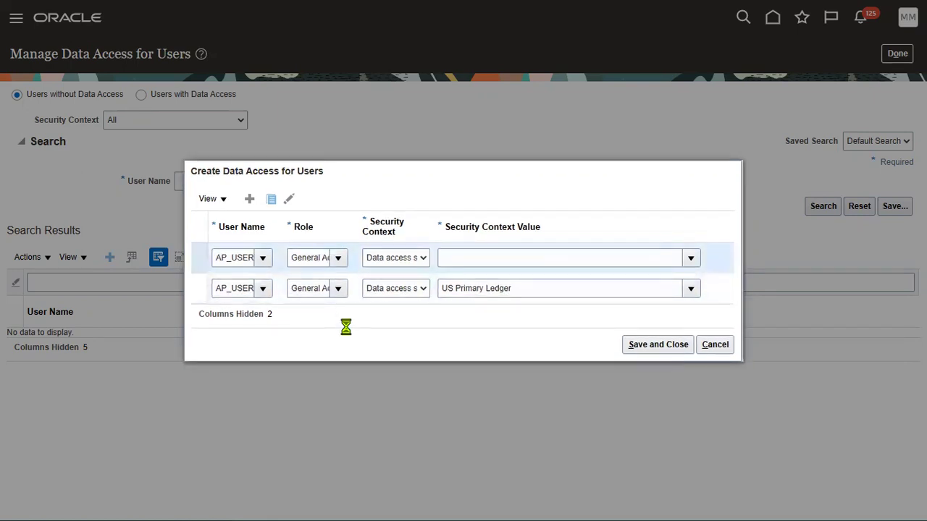
pyautogui.click(379, 393)
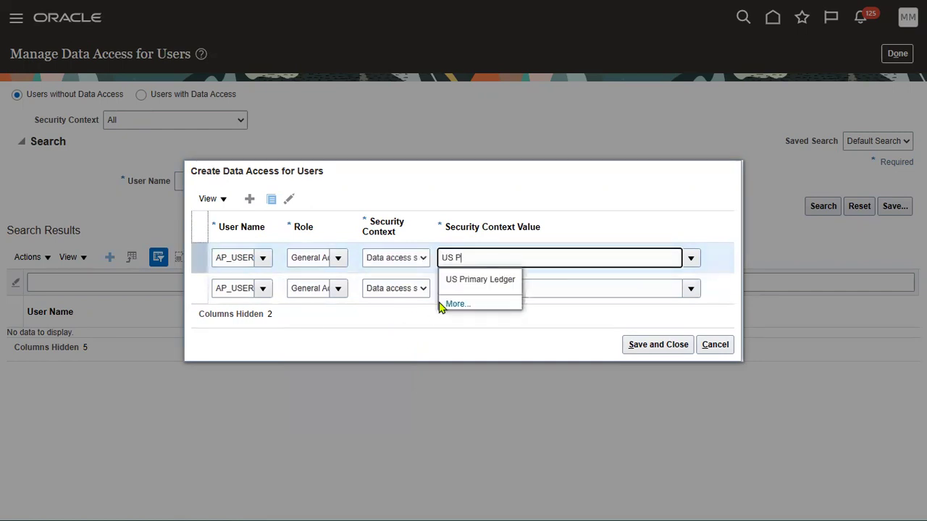
pyautogui.click(468, 283)
pyautogui.click(658, 345)
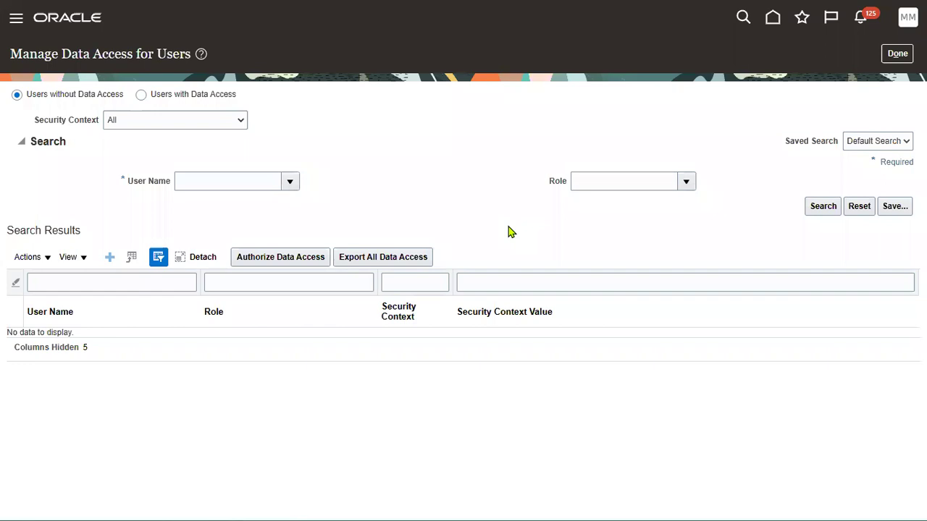
# Step: Return to Setup: Financials and open Run User and Roles Synchronization Process under Initial Users
pyautogui.click(898, 53)
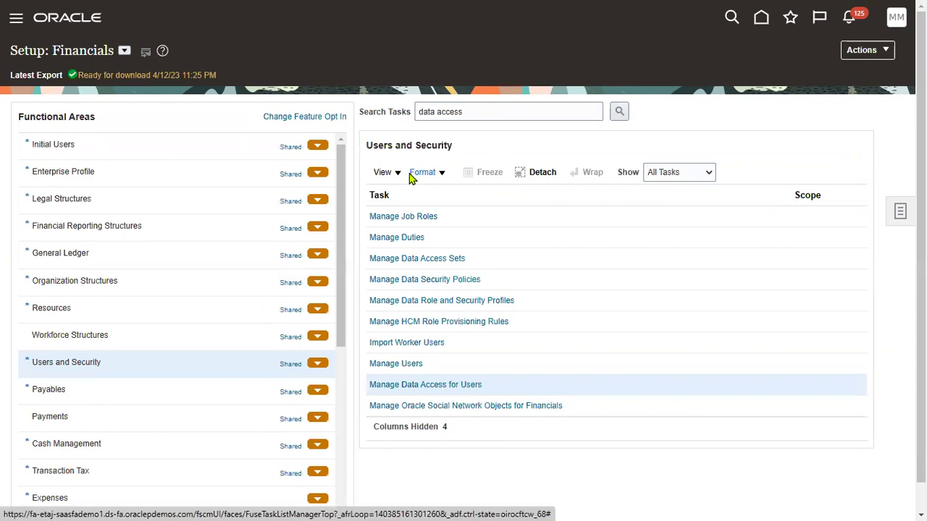
pyautogui.click(123, 144)
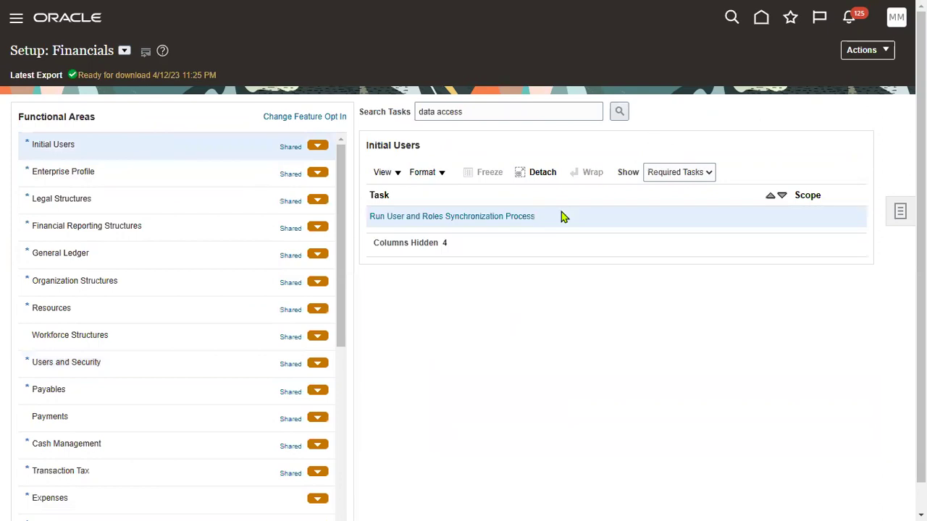
pyautogui.click(528, 219)
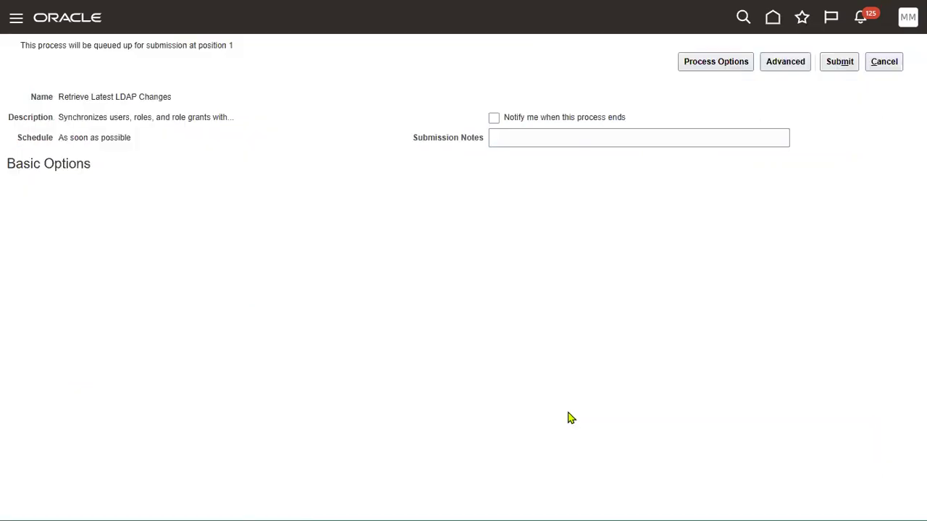
# Step: Submit the user and roles synchronization process, acknowledge it, and sign out
pyautogui.click(839, 63)
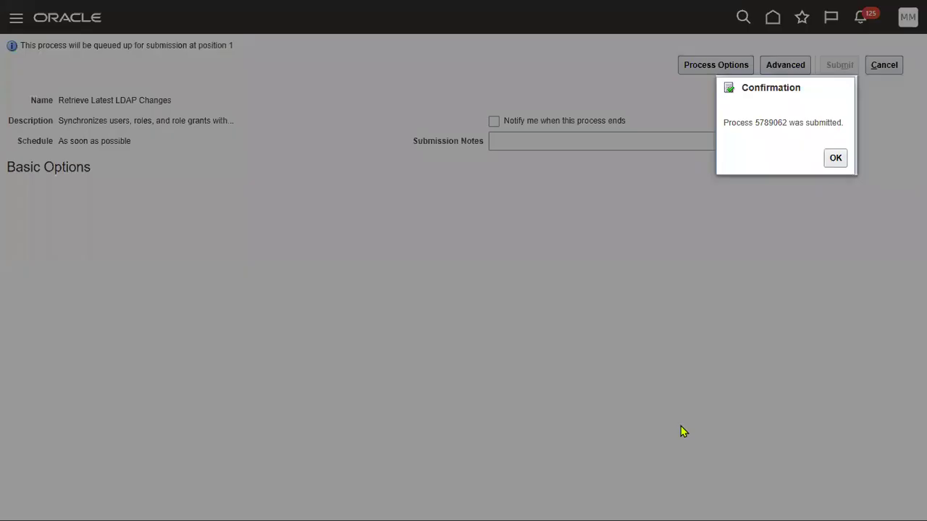
pyautogui.click(835, 158)
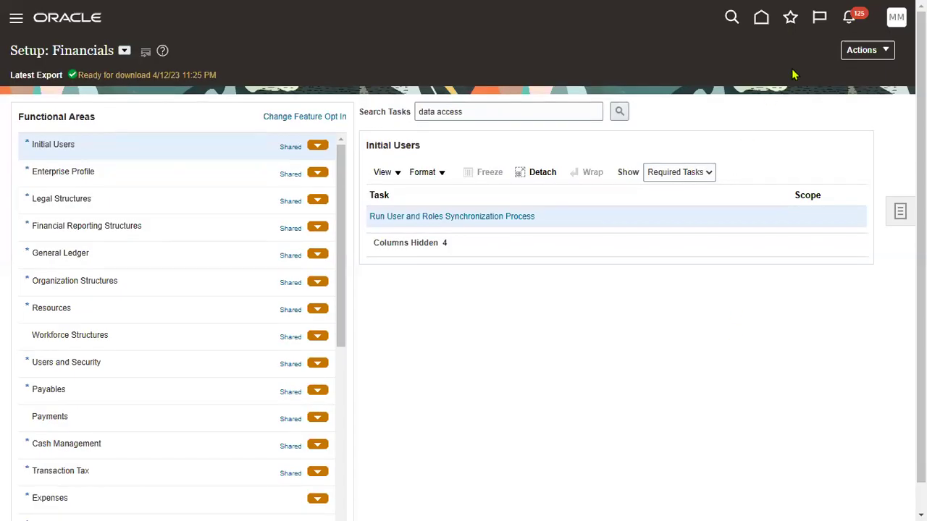
pyautogui.click(897, 22)
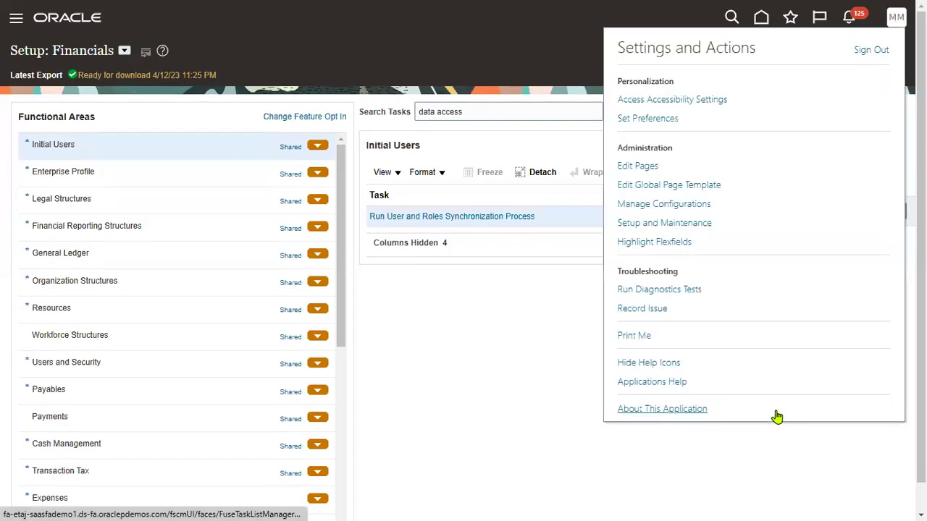
pyautogui.click(867, 53)
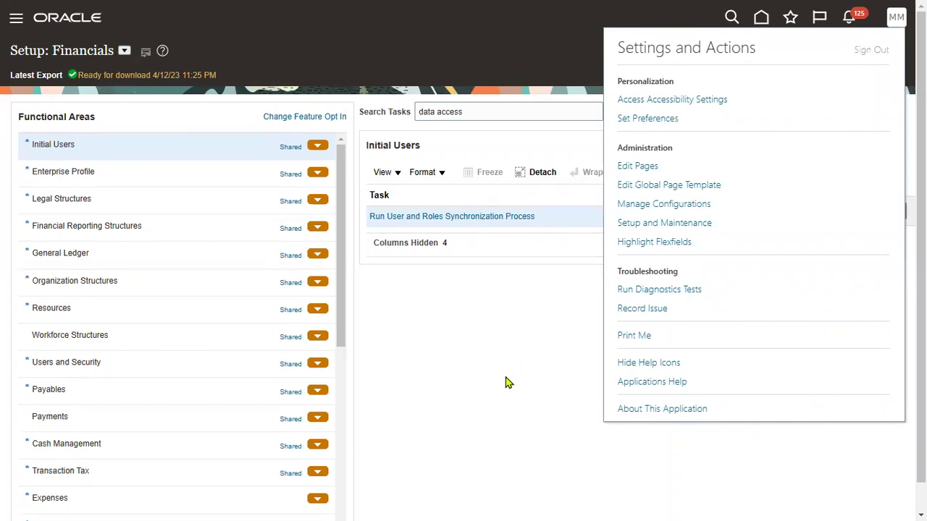
pyautogui.click(449, 291)
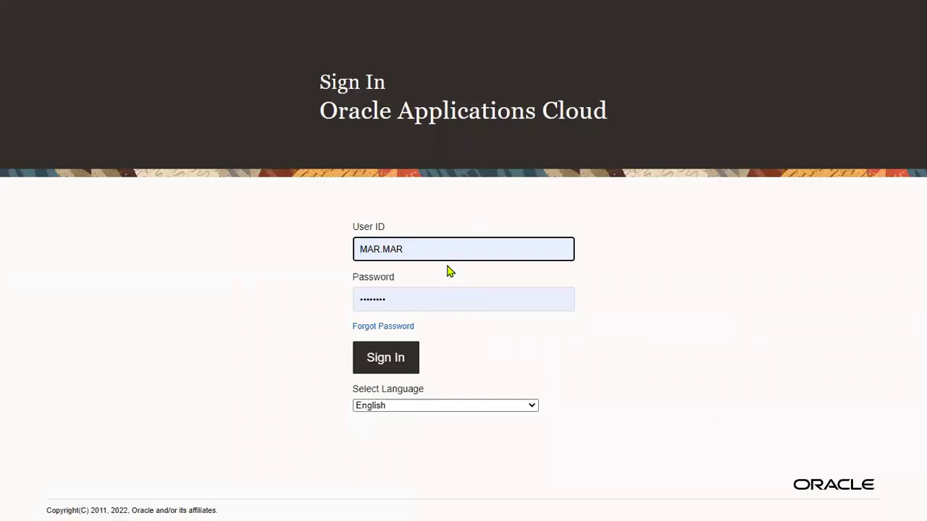
# Step: Sign in as the payables user with the saved credentials
pyautogui.doubleClick(434, 250)
pyautogui.write('a')
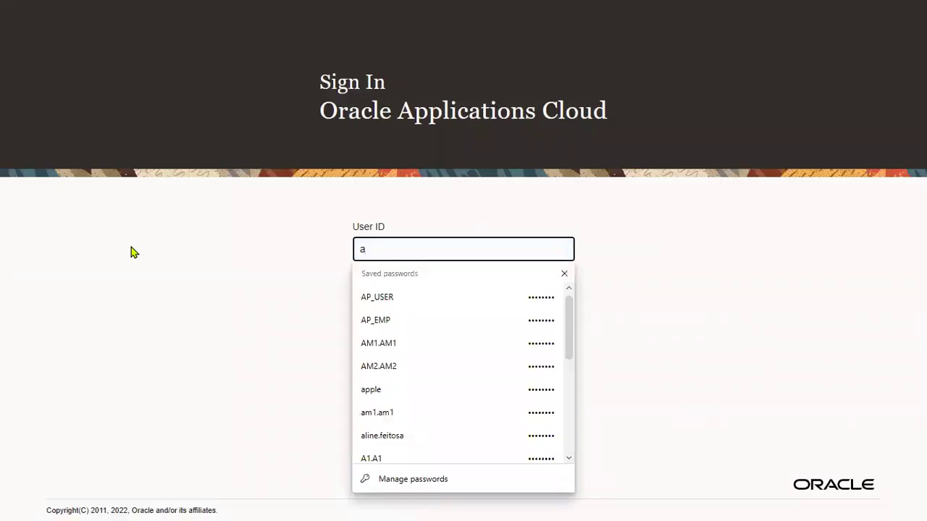
pyautogui.click(407, 297)
pyautogui.click(390, 359)
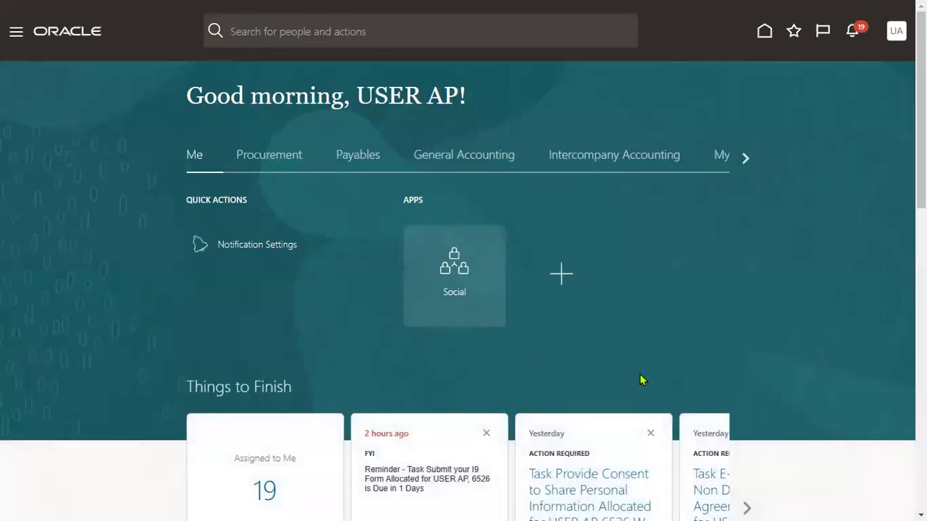
# Step: Open the Journals work area from the General Accounting home section
pyautogui.click(357, 158)
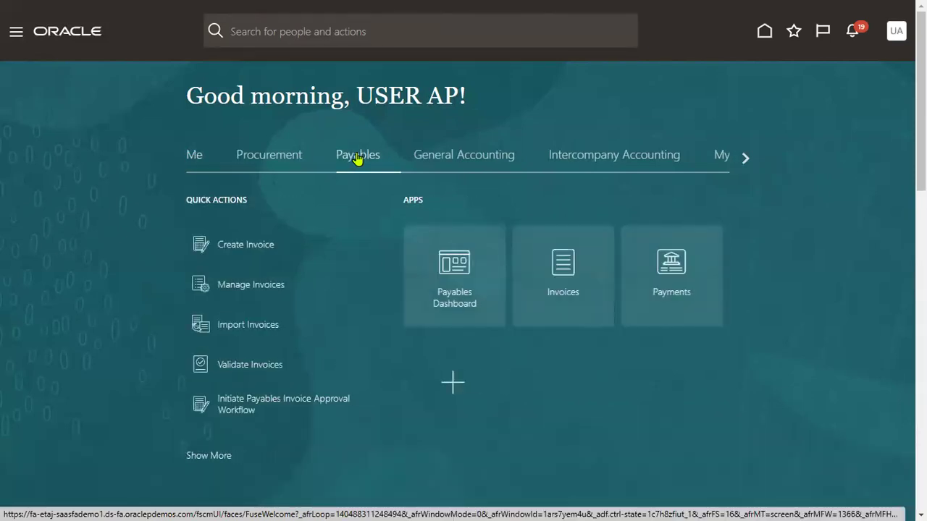
pyautogui.click(485, 158)
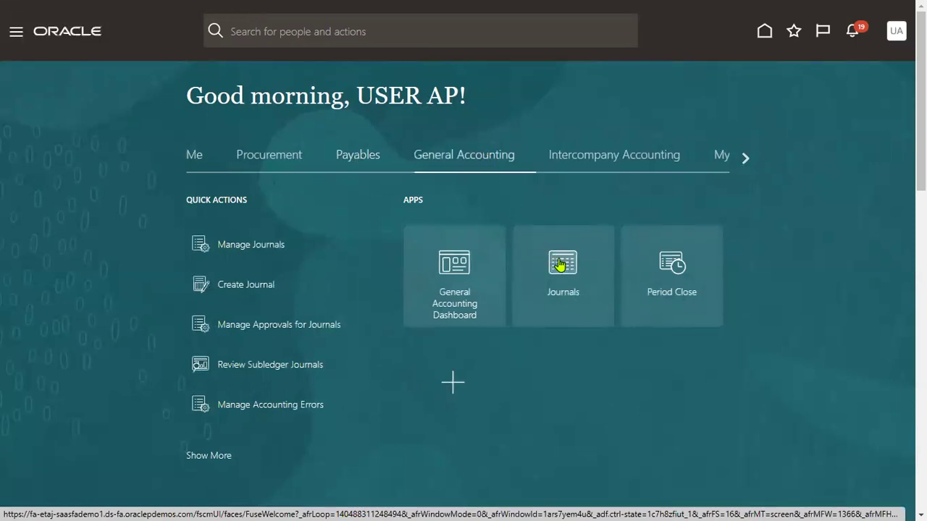
pyautogui.click(560, 265)
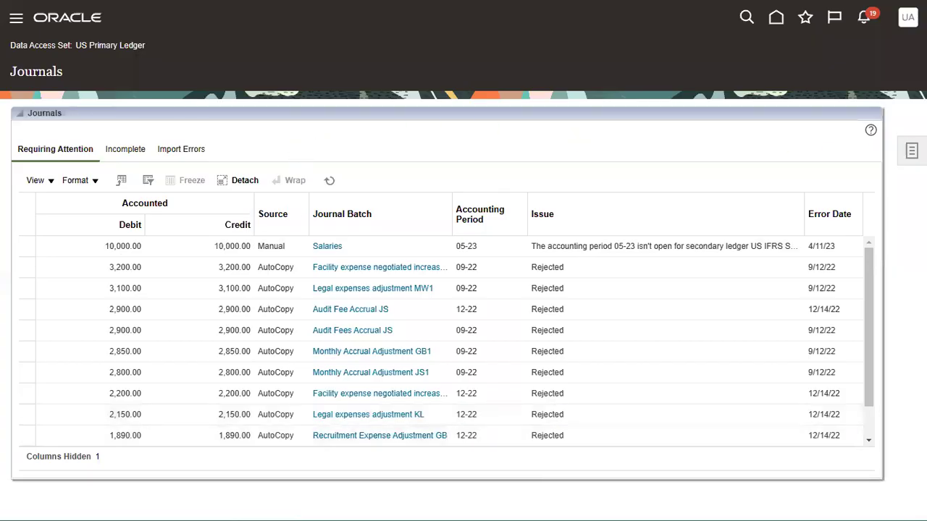
# Step: Open Manage Journals for US Primary Ledger and set the accounting period to 04-23
pyautogui.click(911, 151)
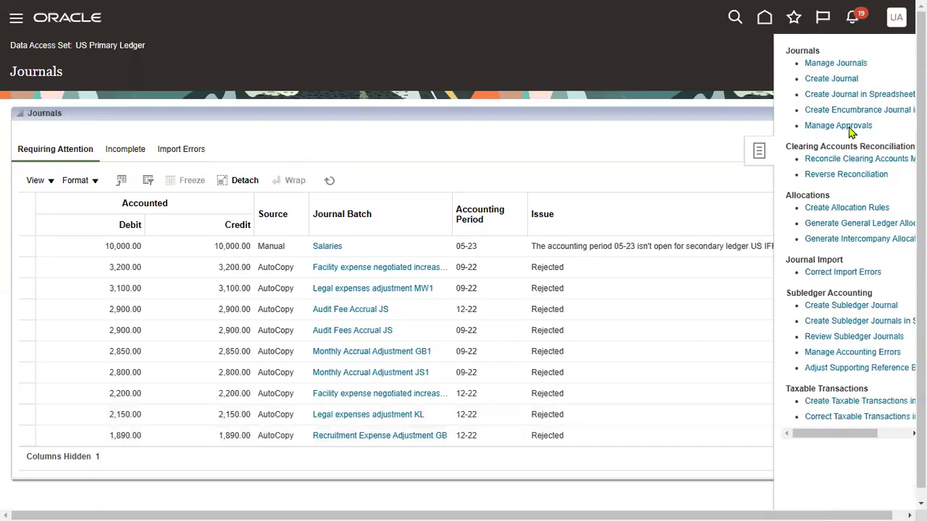
pyautogui.click(846, 63)
pyautogui.moveTo(75, 45); pyautogui.dragTo(147, 45)
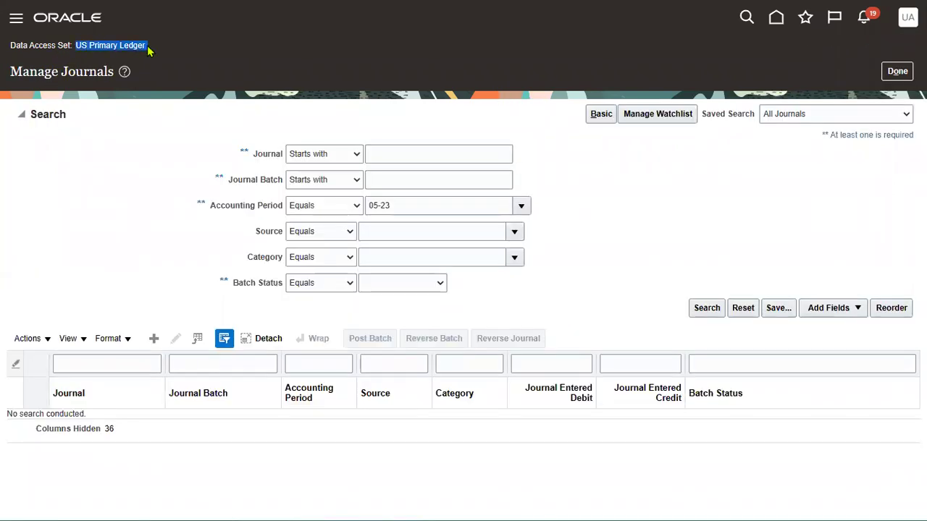
pyautogui.click(521, 207)
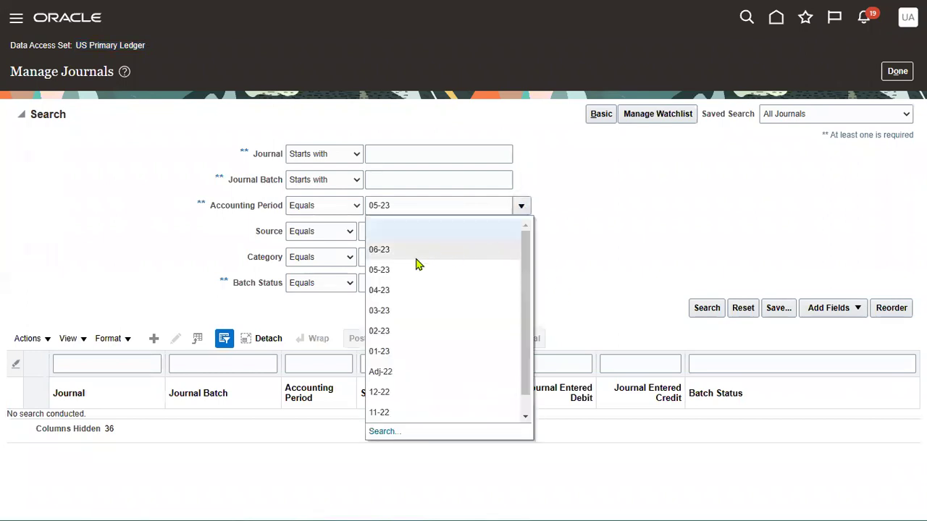
pyautogui.click(406, 289)
pyautogui.write('04-23')
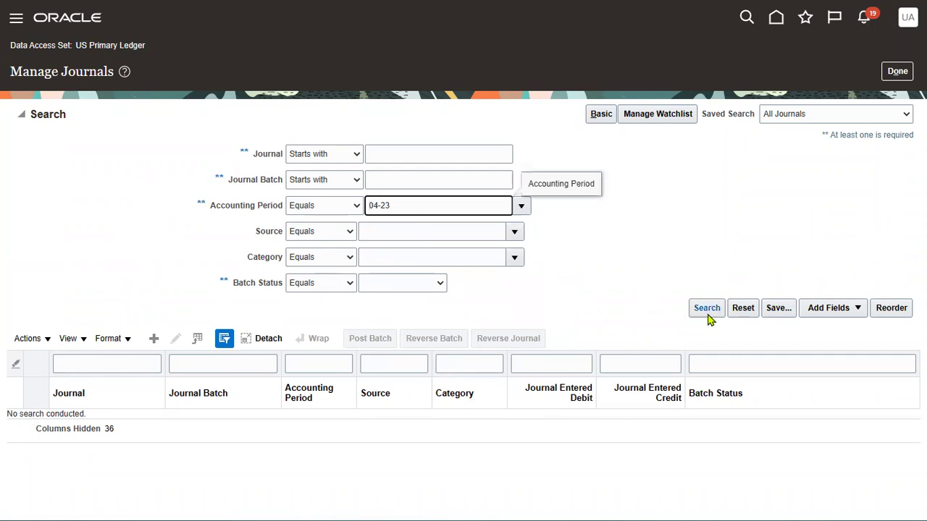
# Step: Choose Payables as the journal source through the source search
pyautogui.click(515, 231)
pyautogui.click(377, 457)
pyautogui.click(483, 231)
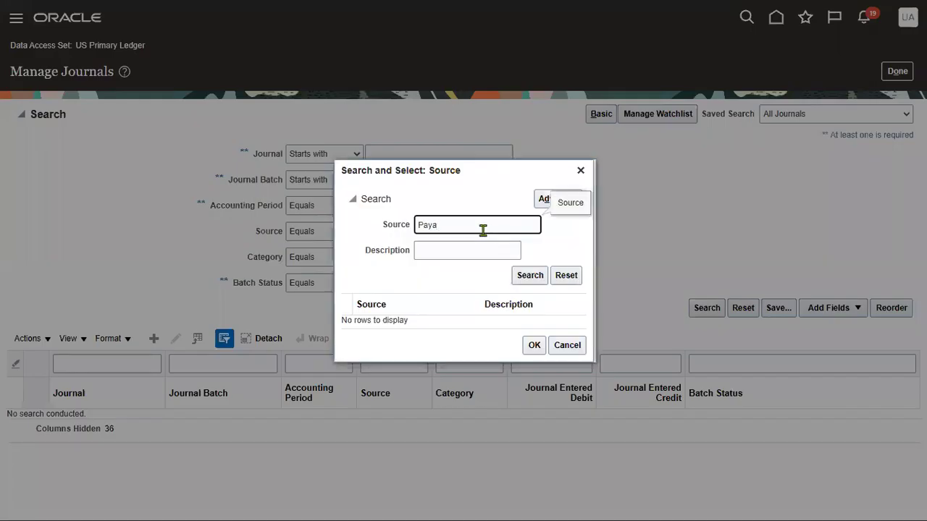
pyautogui.press('Return')
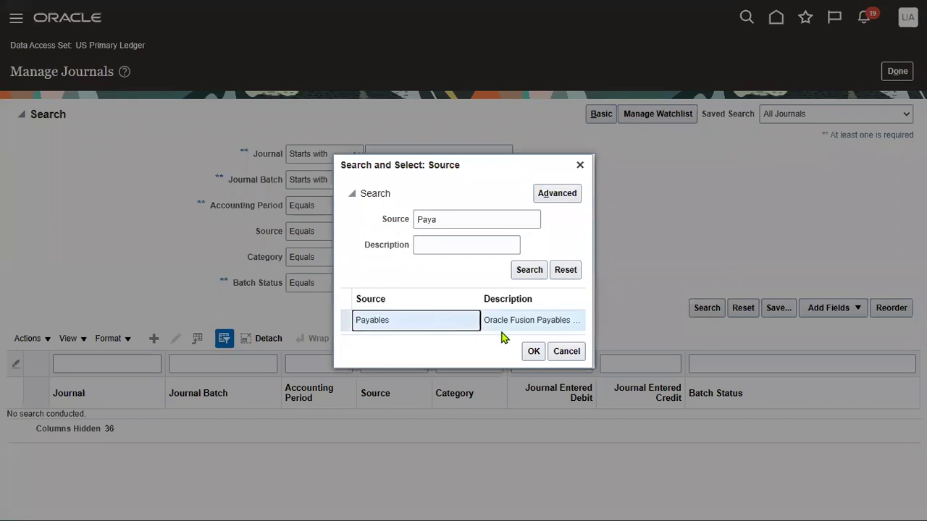
pyautogui.click(533, 351)
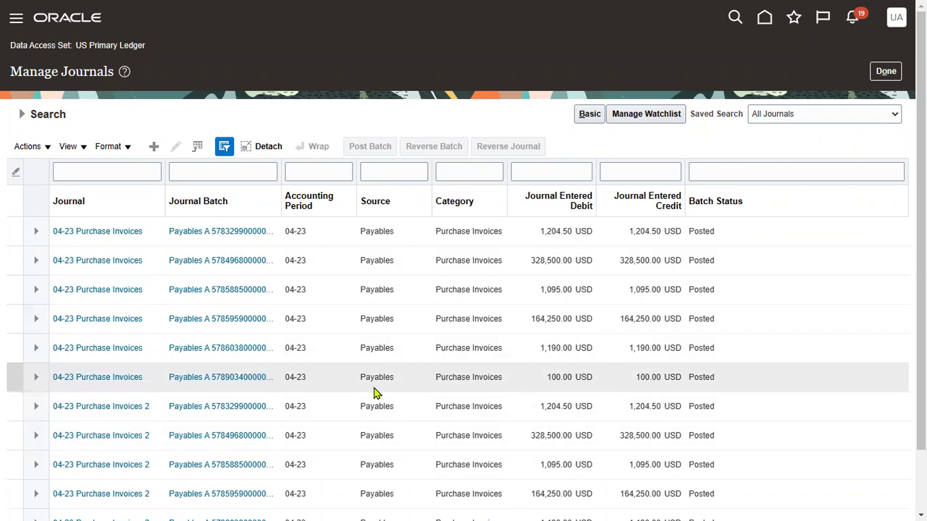
# Step: Open the 04-23 Purchase Invoices journal for 100.00 USD and drill into line 1's 100.00 credit
pyautogui.click(553, 377)
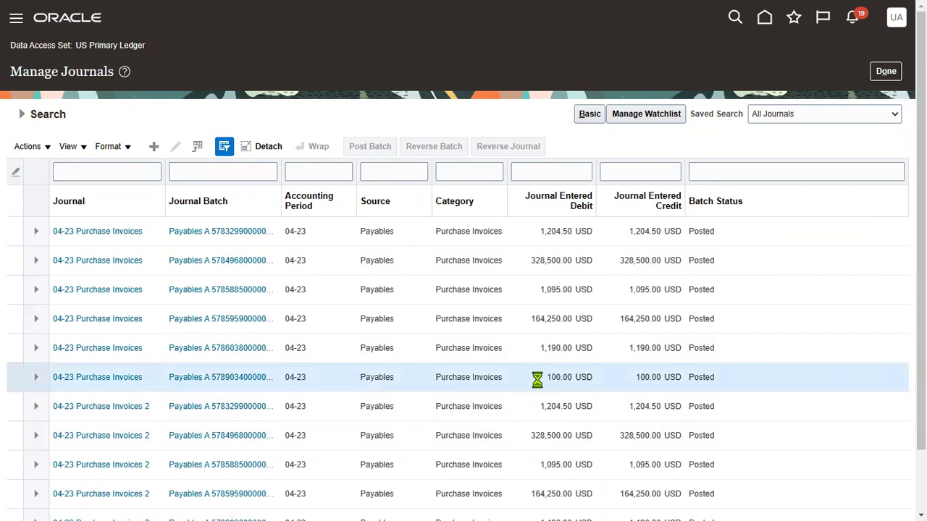
pyautogui.scroll(-1, 863, 398)
pyautogui.scroll(-1, 463, 289)
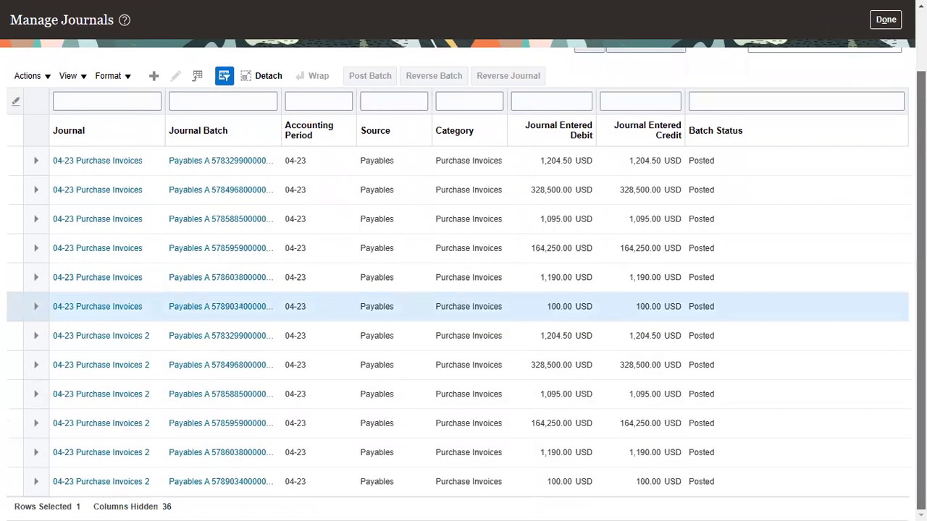
pyautogui.click(86, 310)
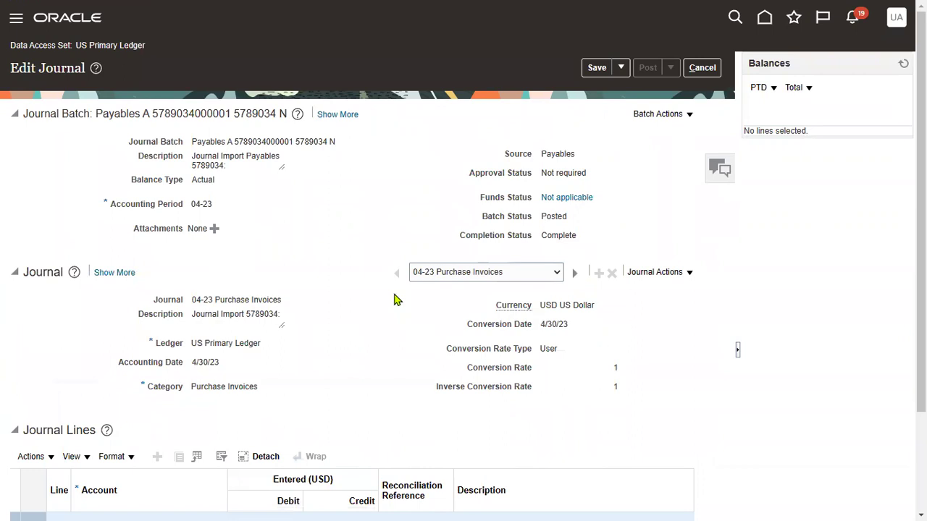
pyautogui.scroll(-2, 396, 299)
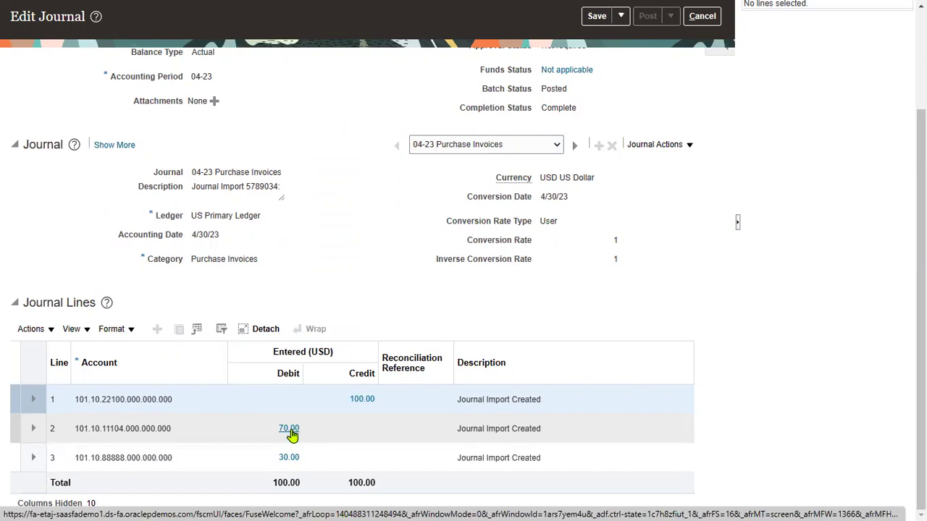
pyautogui.click(362, 399)
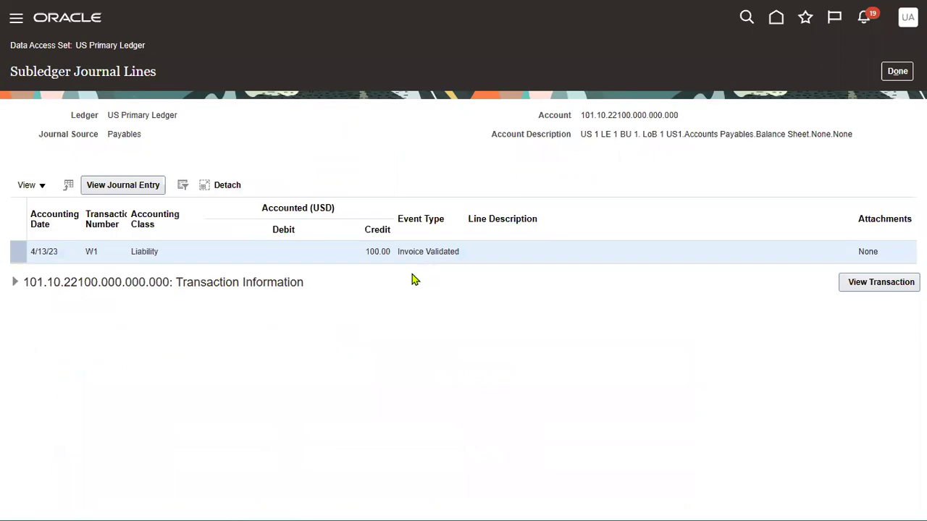
# Step: Expand the W1 transaction details and open the 100.00 USD Advanced Corp invoice
pyautogui.doubleClick(90, 253)
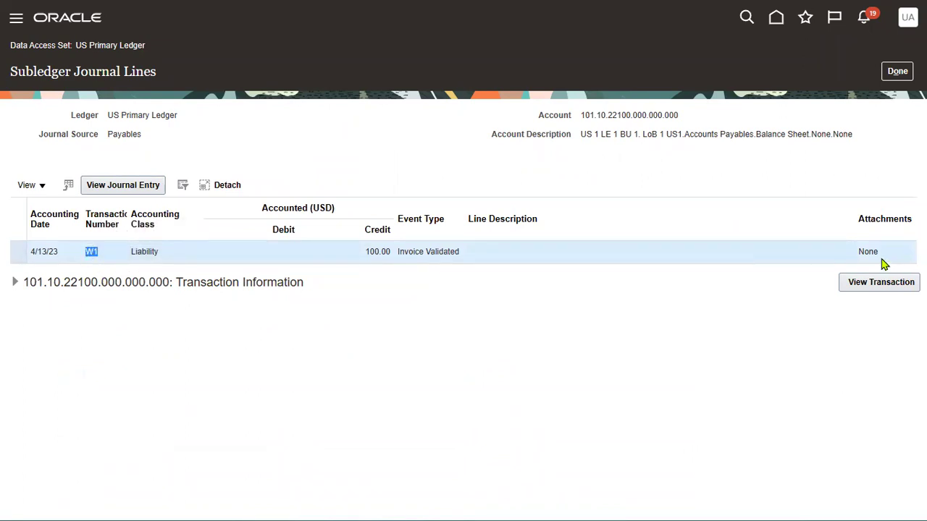
pyautogui.click(14, 282)
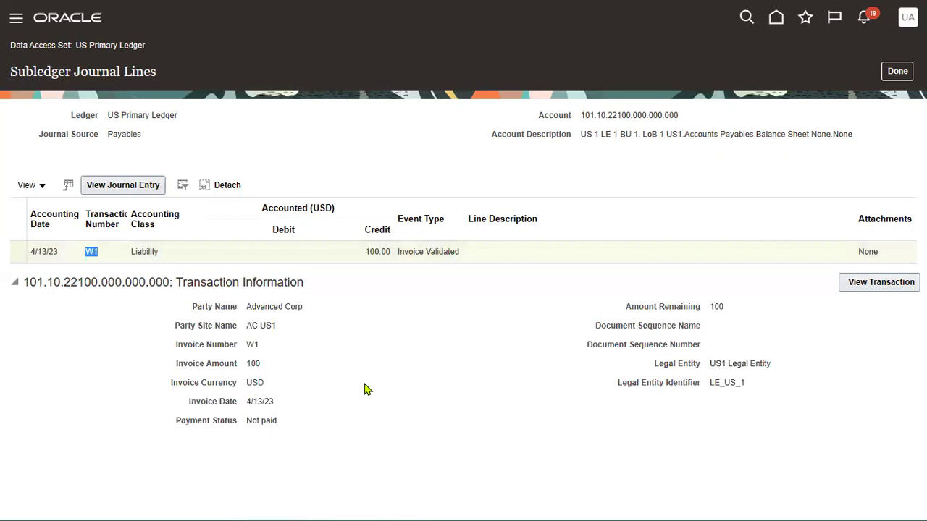
pyautogui.click(867, 289)
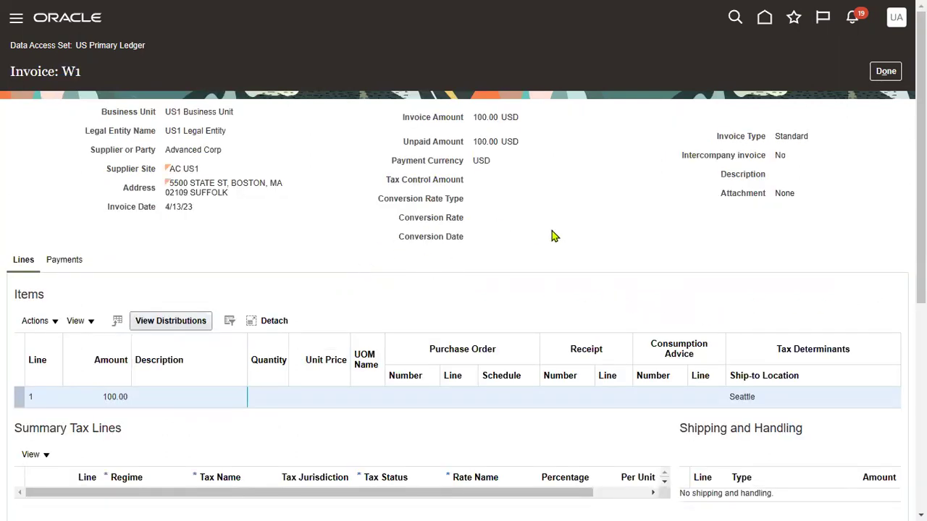
# Step: Close the W1 invoice and subledger lines, and cancel the journal edit without saving
pyautogui.scroll(-3, 551, 241)
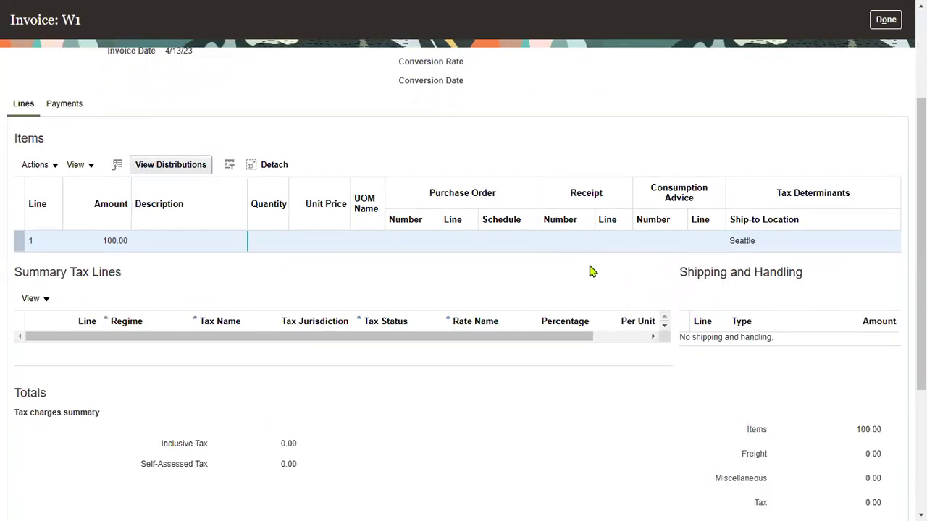
pyautogui.scroll(3, 631, 292)
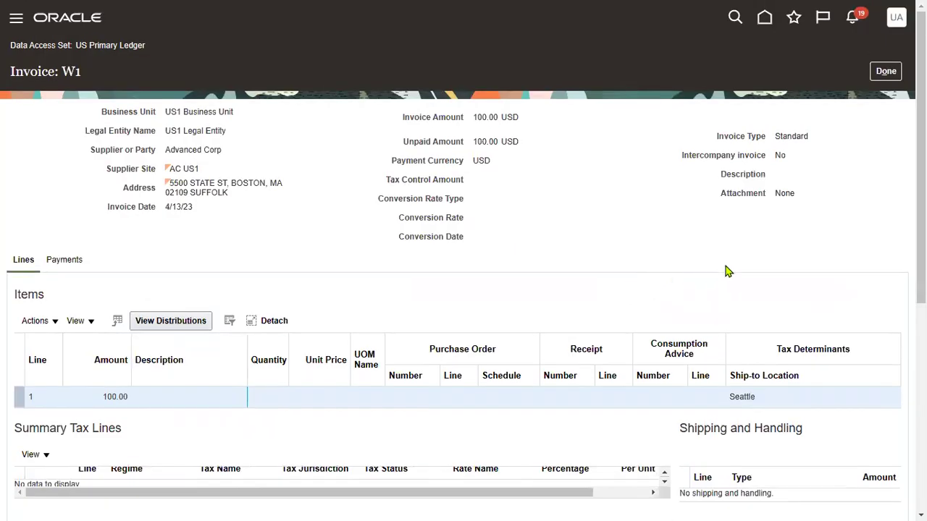
pyautogui.click(880, 77)
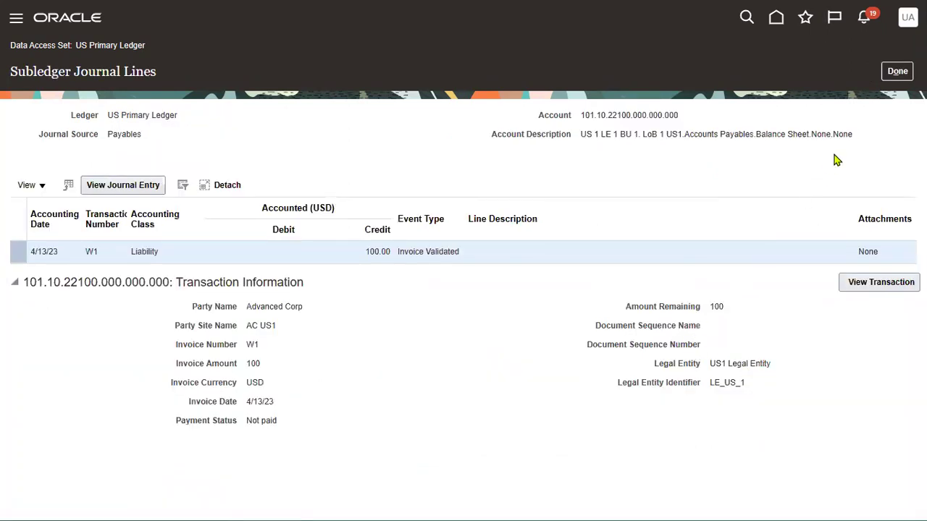
pyautogui.click(896, 76)
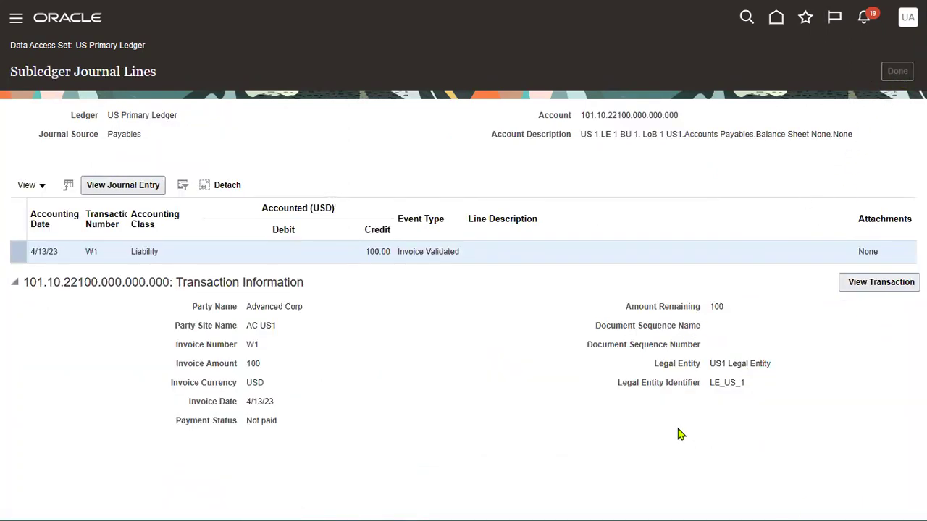
pyautogui.click(701, 67)
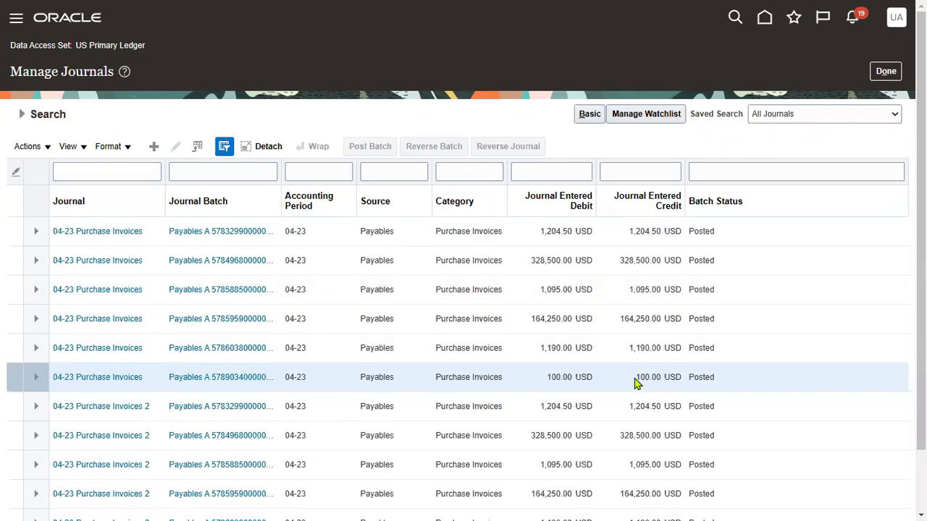
pyautogui.click(877, 83)
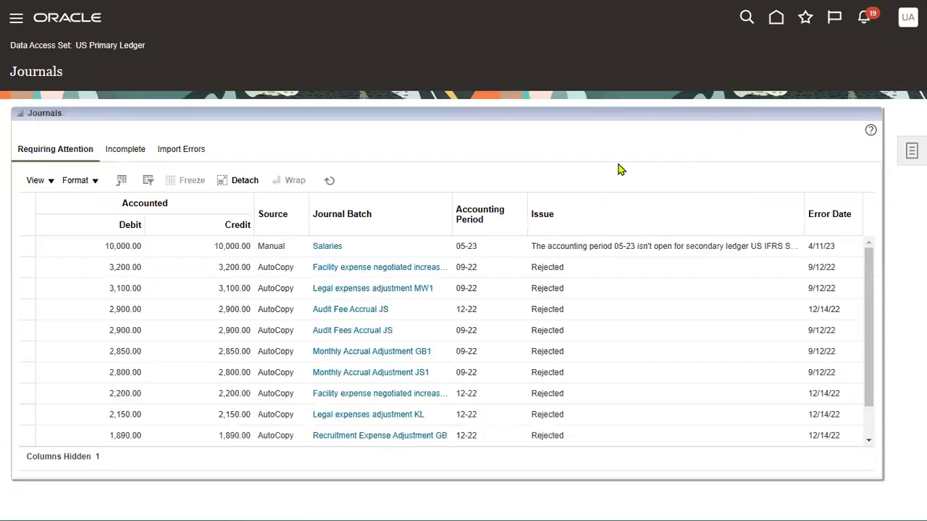